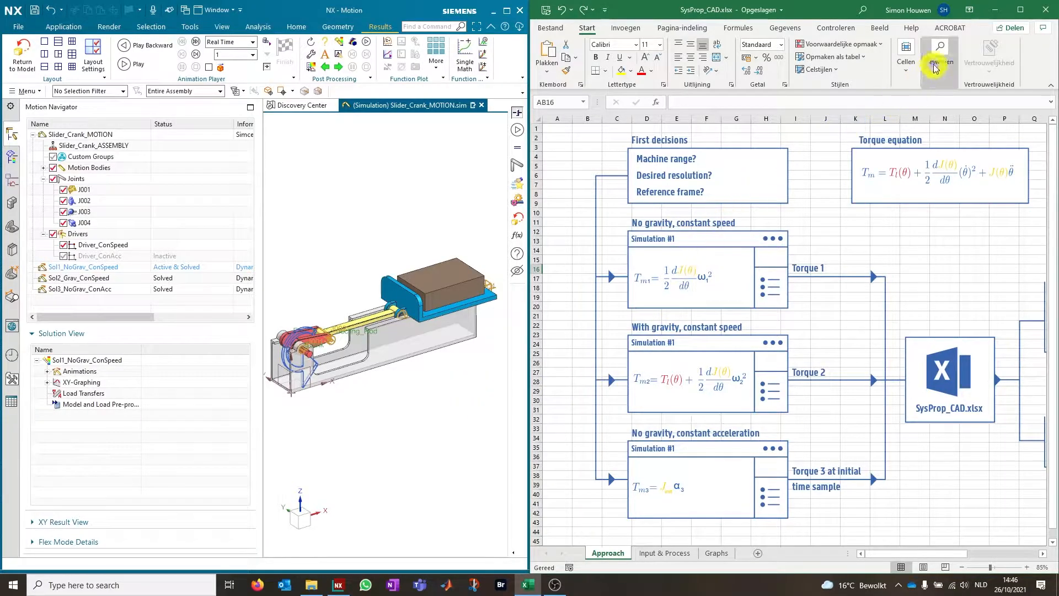
# Maximize the Excel workbook, then switch to NX Motion at full size and play the slider-crank animation
pyautogui.click(1021, 13)
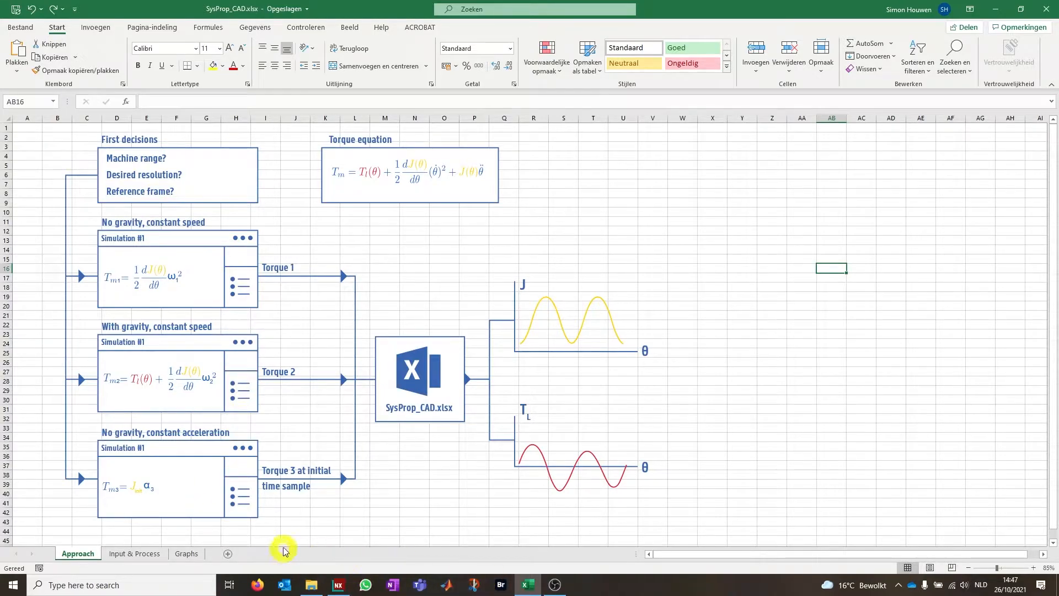
pyautogui.click(338, 584)
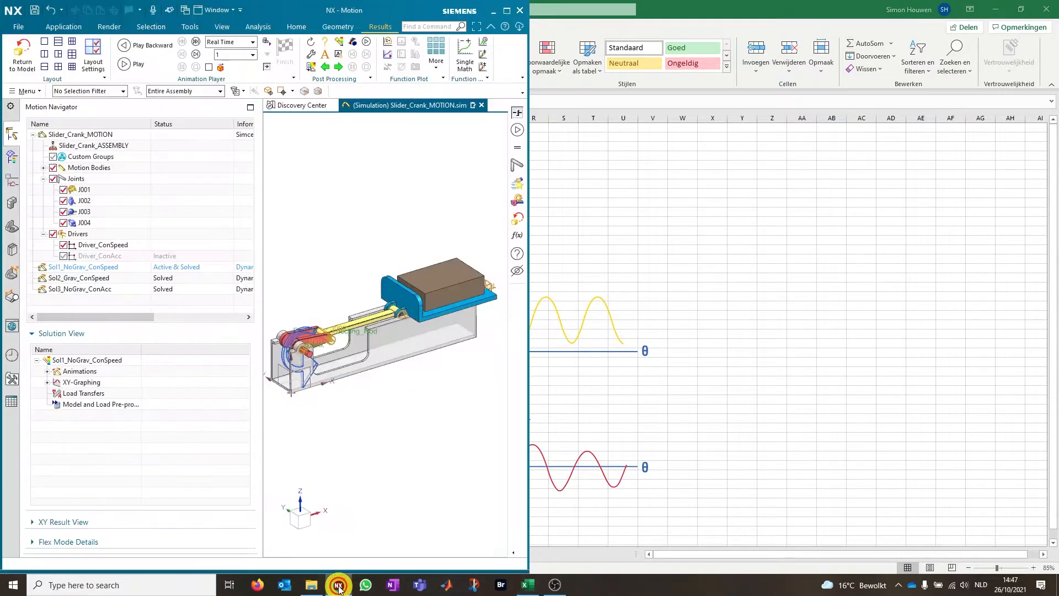
pyautogui.moveTo(397, 12); pyautogui.dragTo(624, 48)
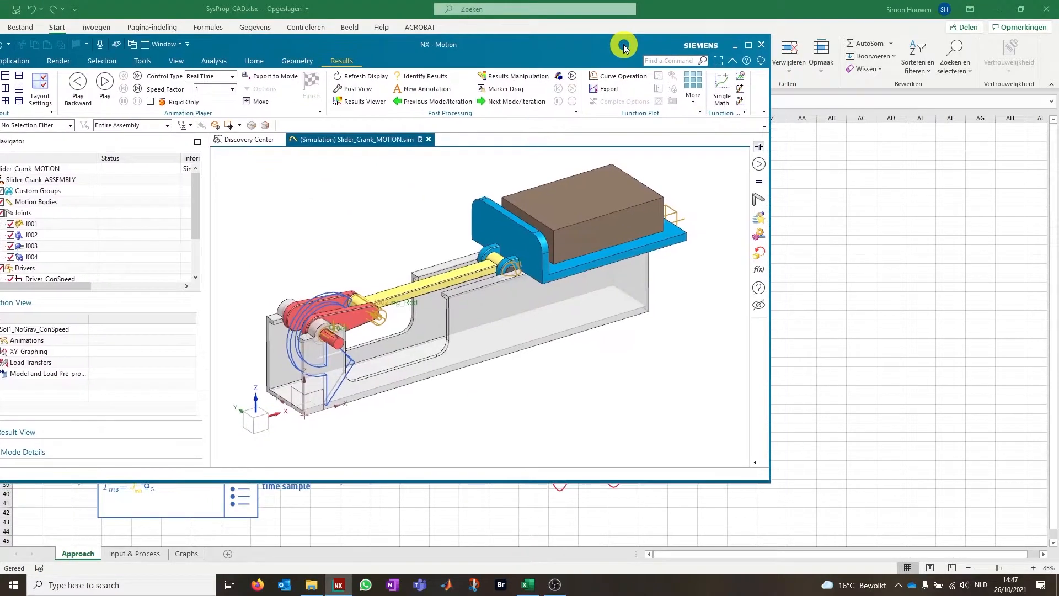
pyautogui.click(747, 47)
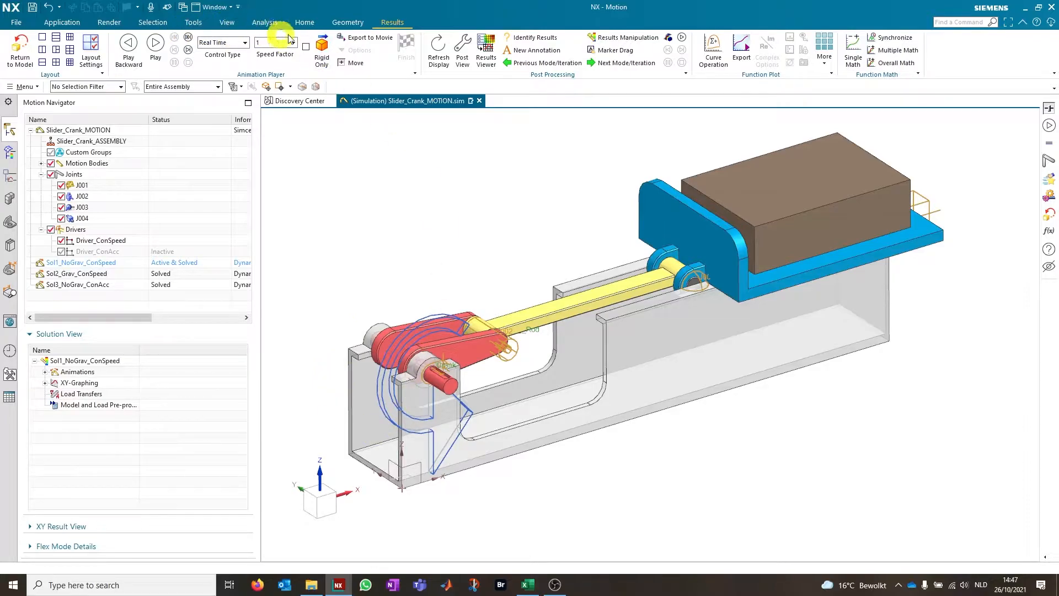
pyautogui.click(155, 43)
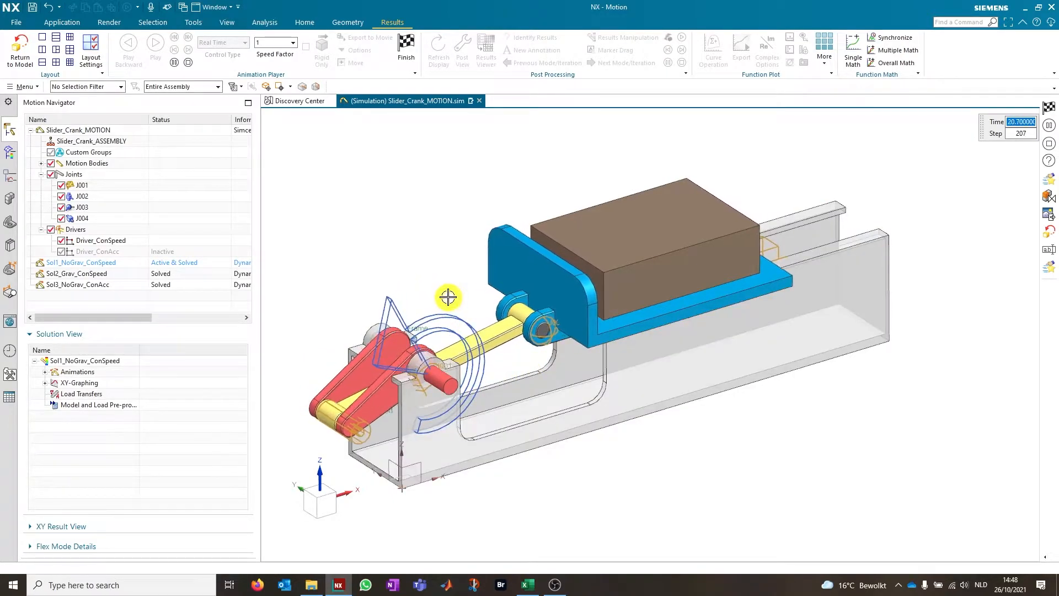
# Switch to the SysProp_CAD.xlsx workbook and review its Approach, Input & Process and Graphs sheets
pyautogui.moveTo(527, 588)
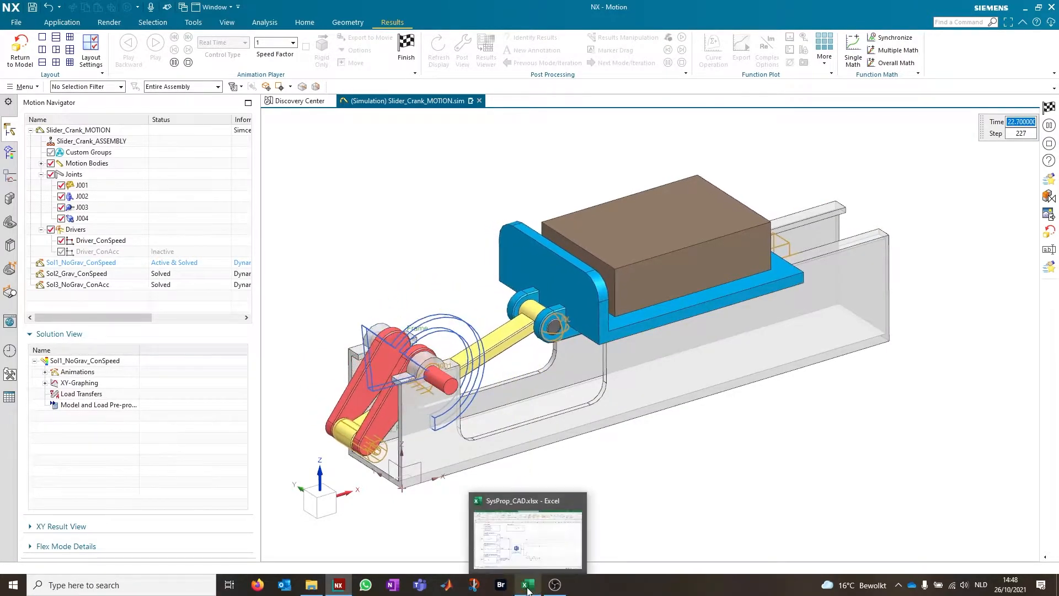
pyautogui.click(539, 533)
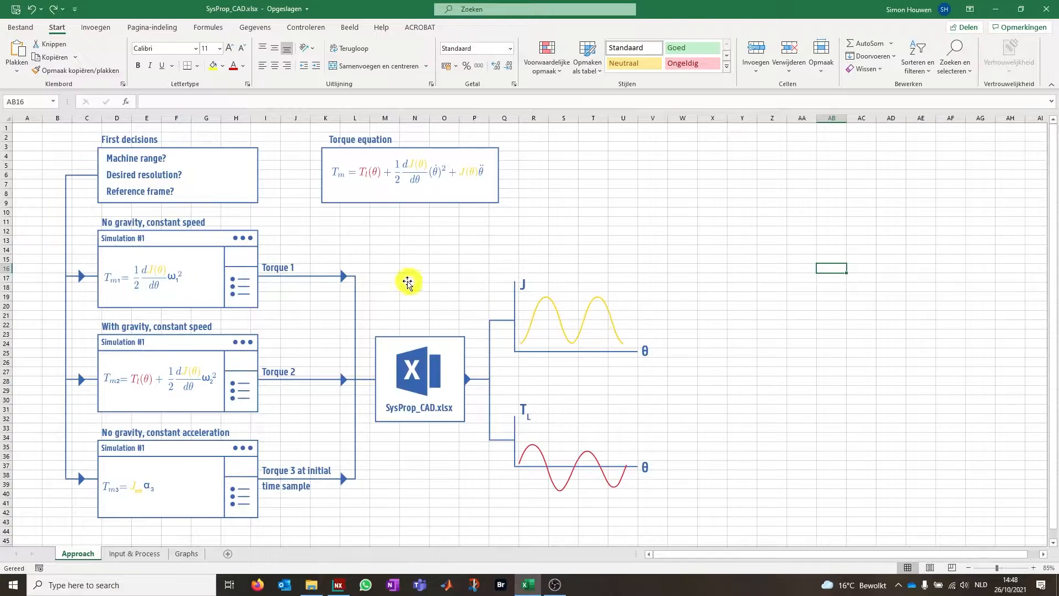
pyautogui.click(138, 553)
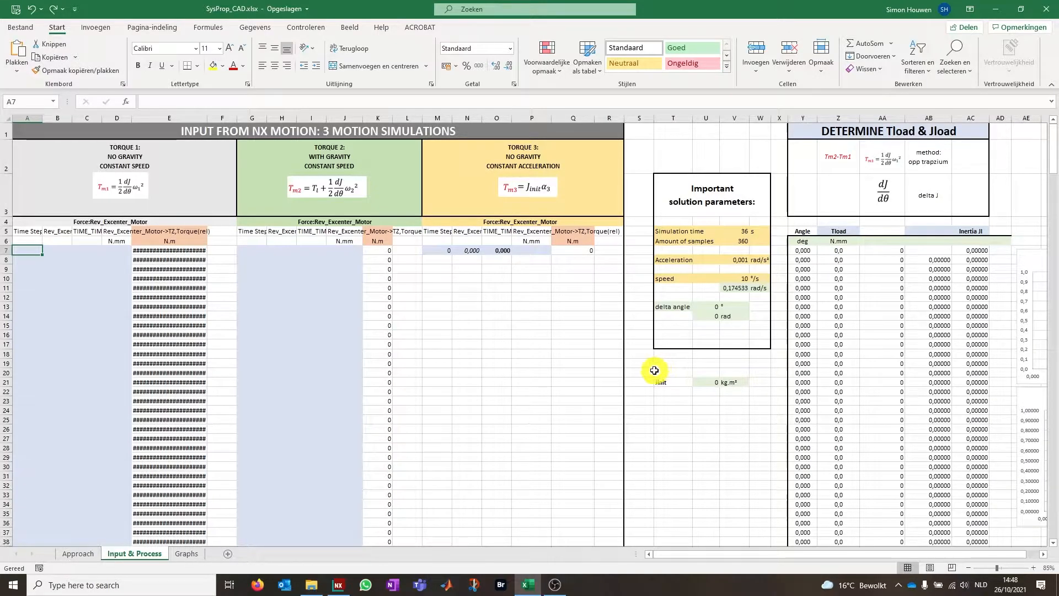
pyautogui.click(185, 553)
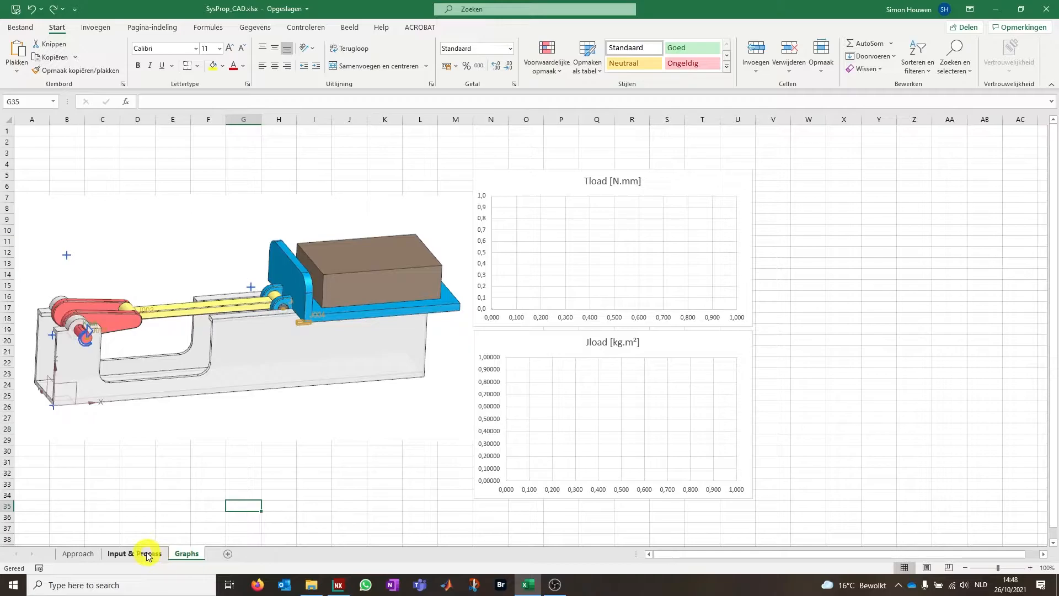
pyautogui.click(89, 555)
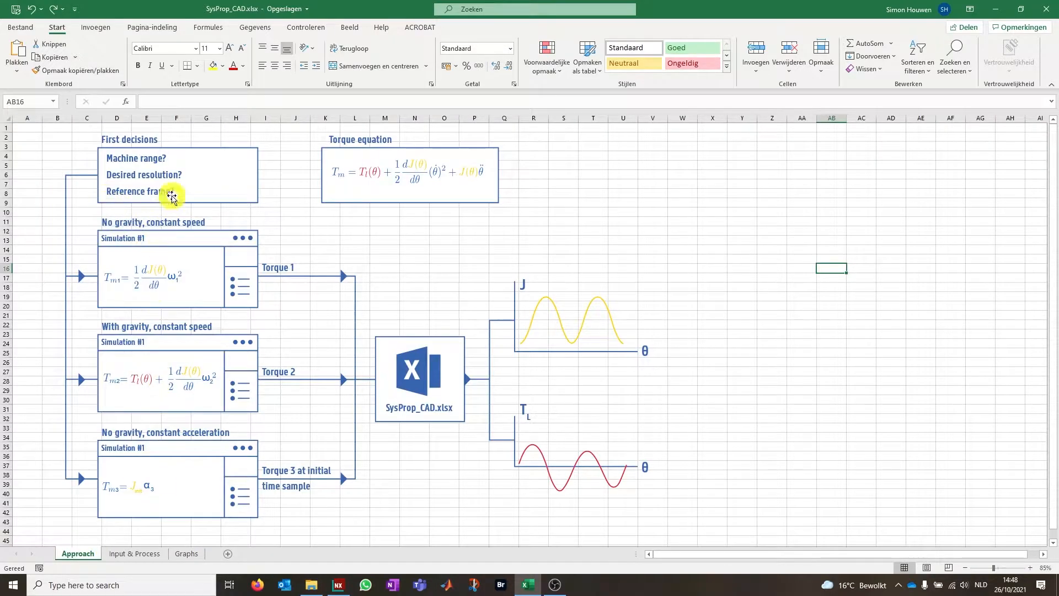
pyautogui.click(131, 554)
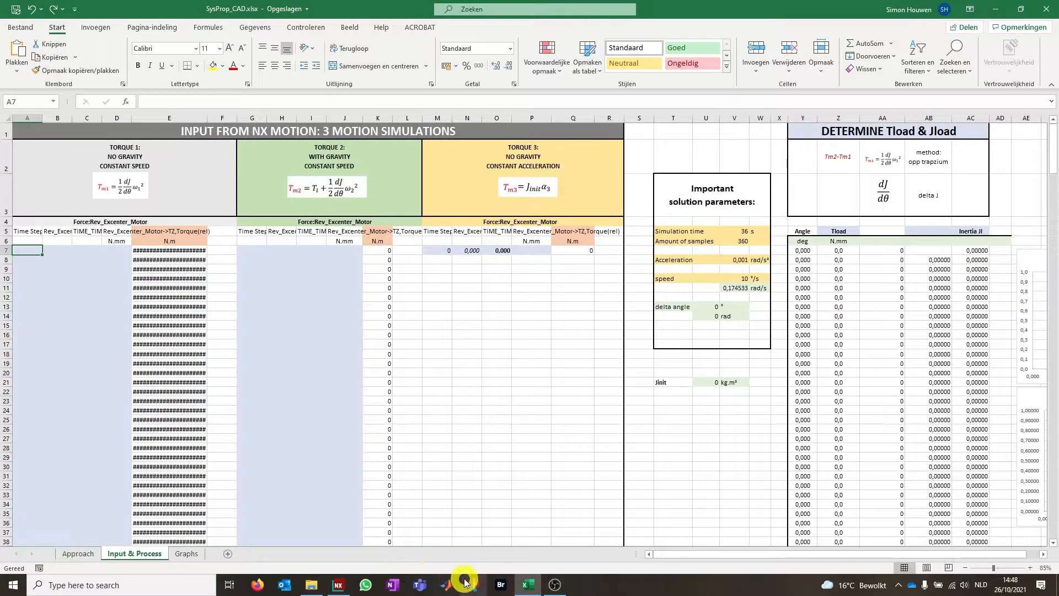
# Switch back to NX Motion and finish the animation playback of Sol1_NoGrav_ConSpeed
pyautogui.click(338, 584)
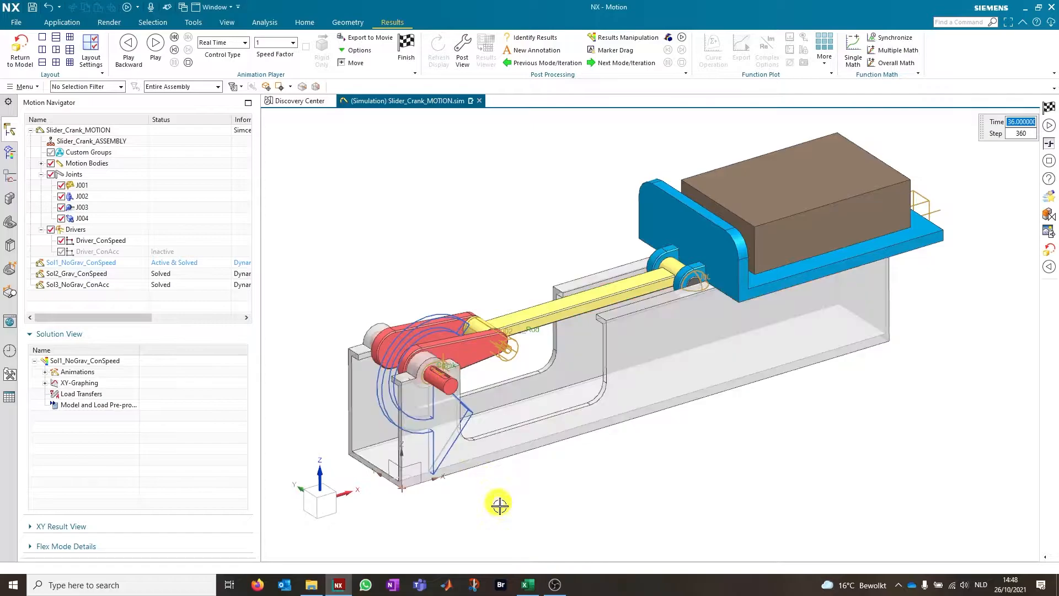
pyautogui.moveTo(525, 590)
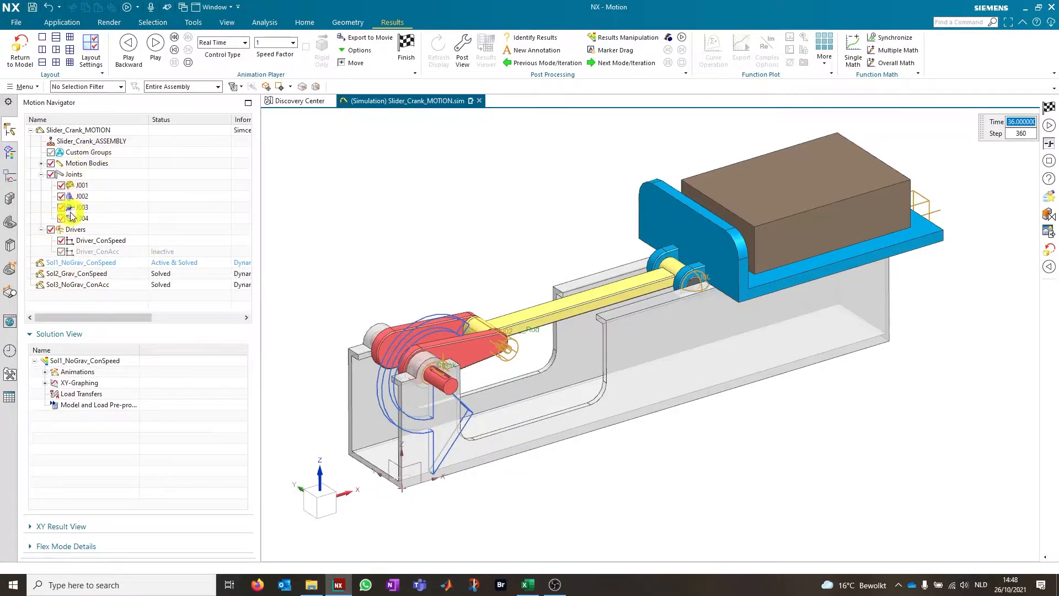
pyautogui.moveTo(83, 261); pyautogui.dragTo(101, 258)
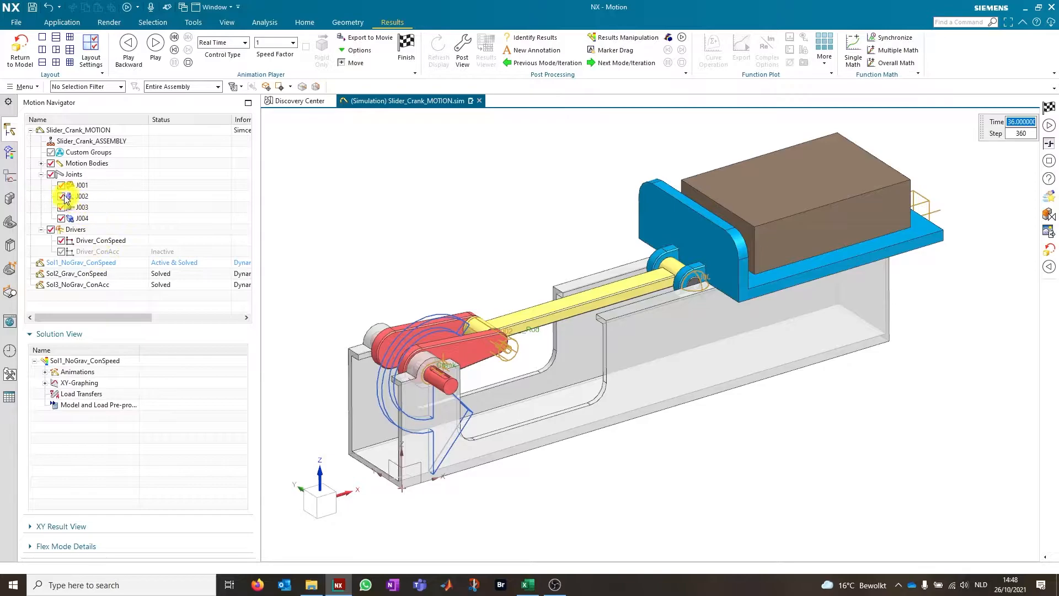
pyautogui.click(99, 268)
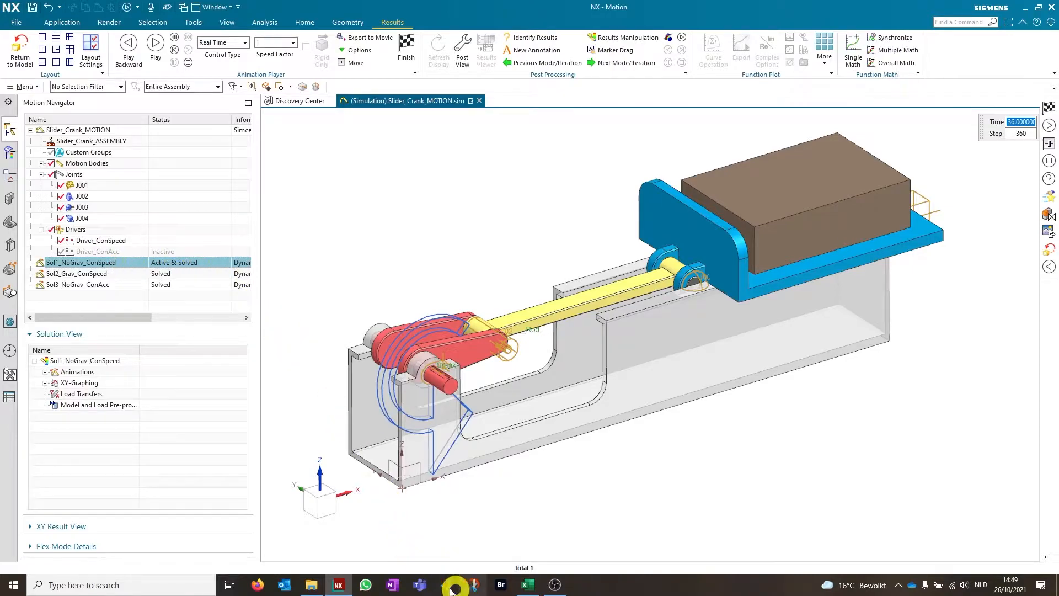
pyautogui.click(337, 586)
pyautogui.click(338, 584)
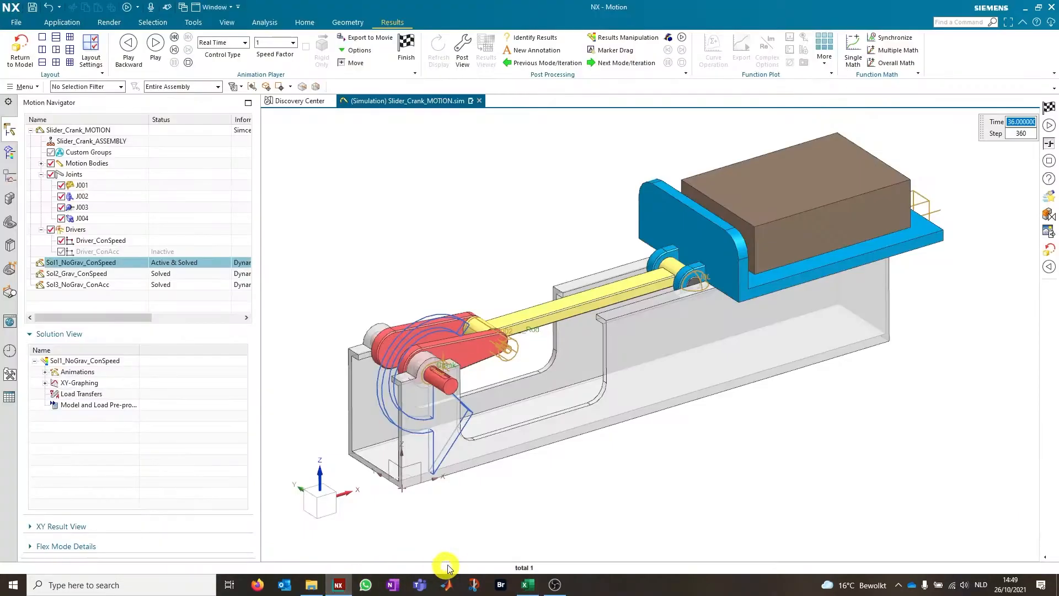
pyautogui.click(400, 52)
# Check the fixed number of steps and the end time in the Sol1_NoGrav_ConSpeed solution settings
pyautogui.click(101, 263)
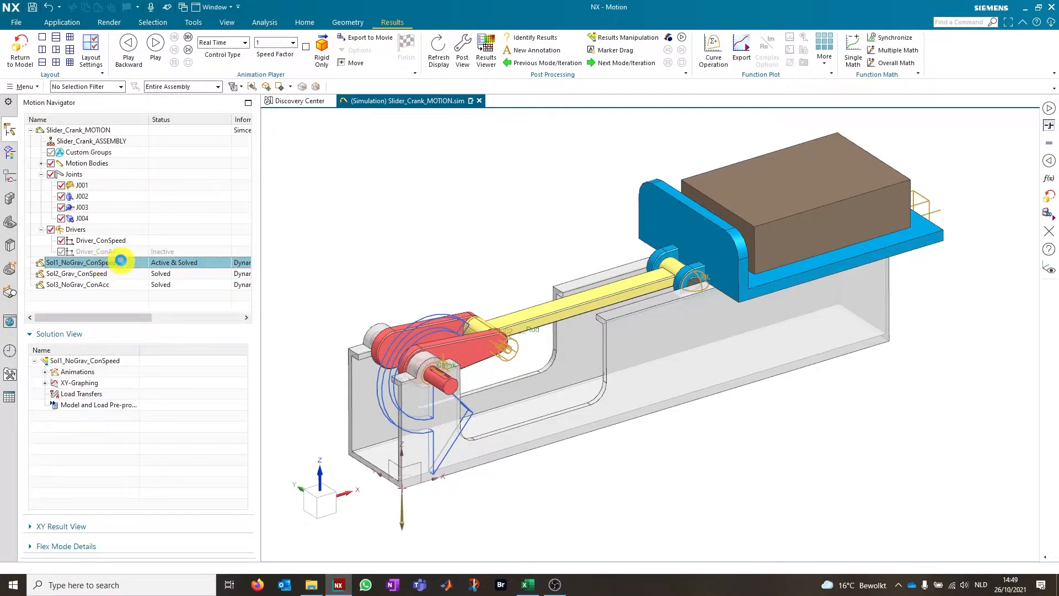
pyautogui.doubleClick(121, 262)
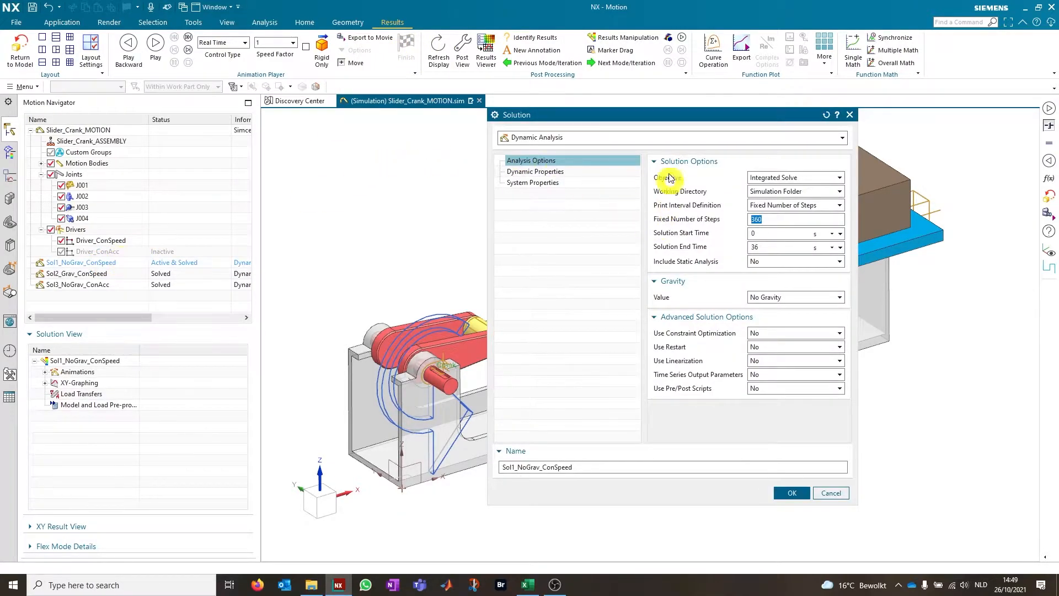
pyautogui.moveTo(655, 119); pyautogui.dragTo(524, 142)
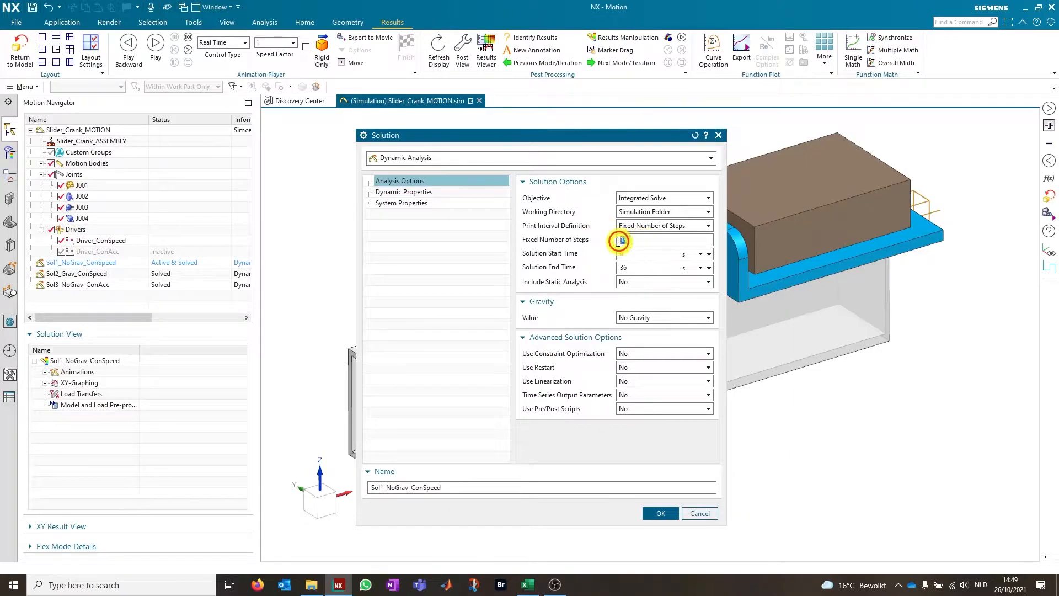
pyautogui.doubleClick(646, 267)
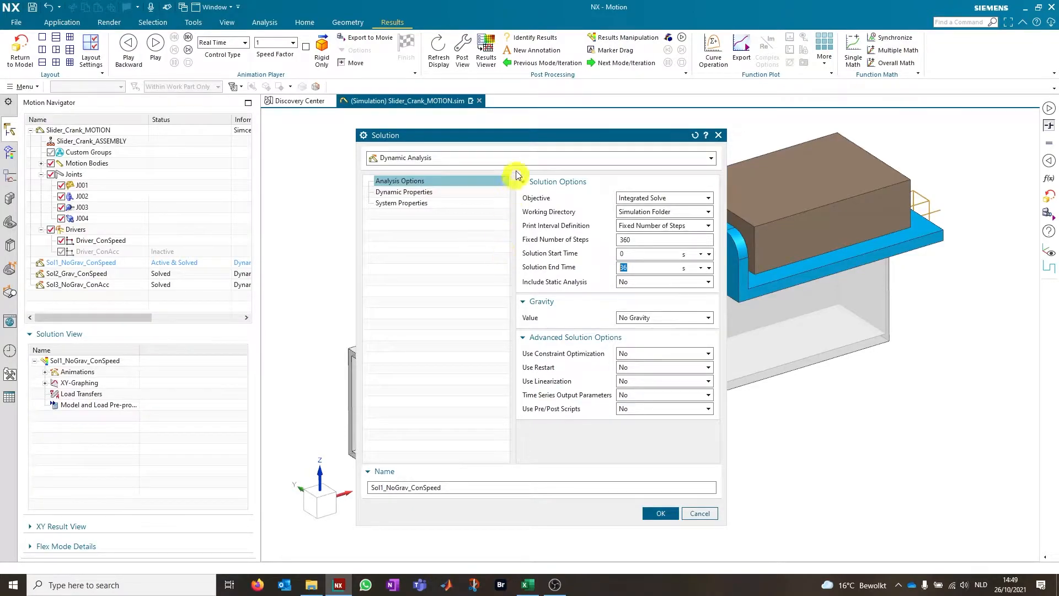
pyautogui.moveTo(522, 135); pyautogui.dragTo(356, 133)
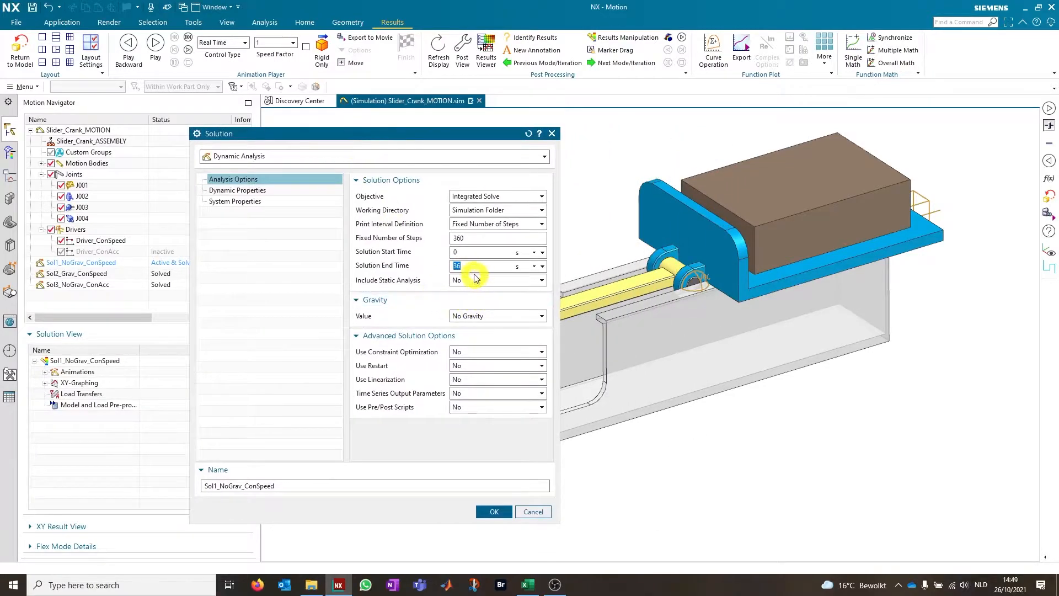
pyautogui.doubleClick(472, 237)
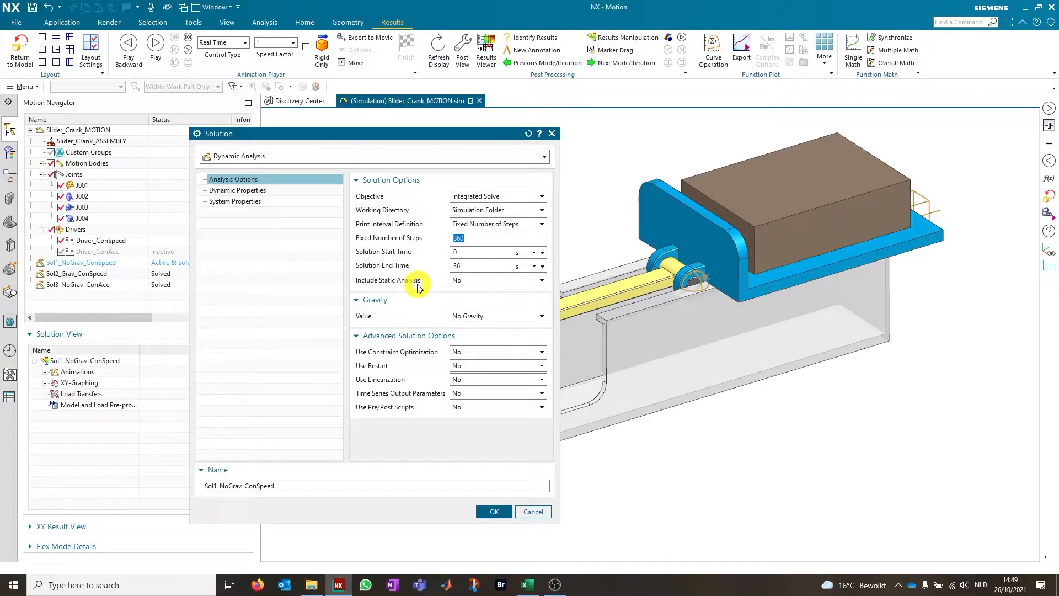
pyautogui.click(489, 509)
# Check the rotation velocity of the Driver_ConSpeed joint driver
pyautogui.click(91, 238)
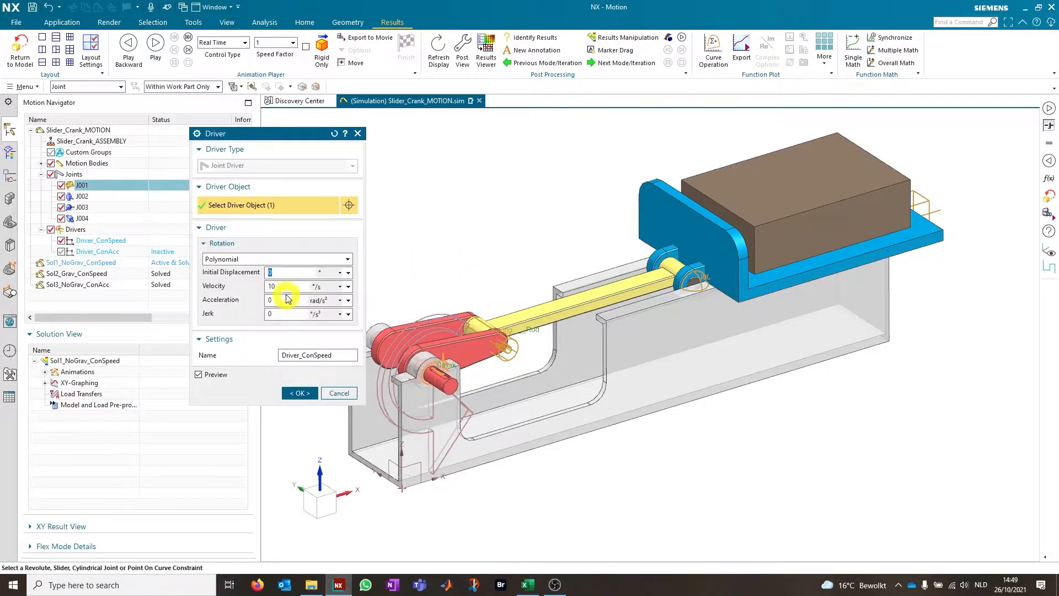
pyautogui.doubleClick(282, 287)
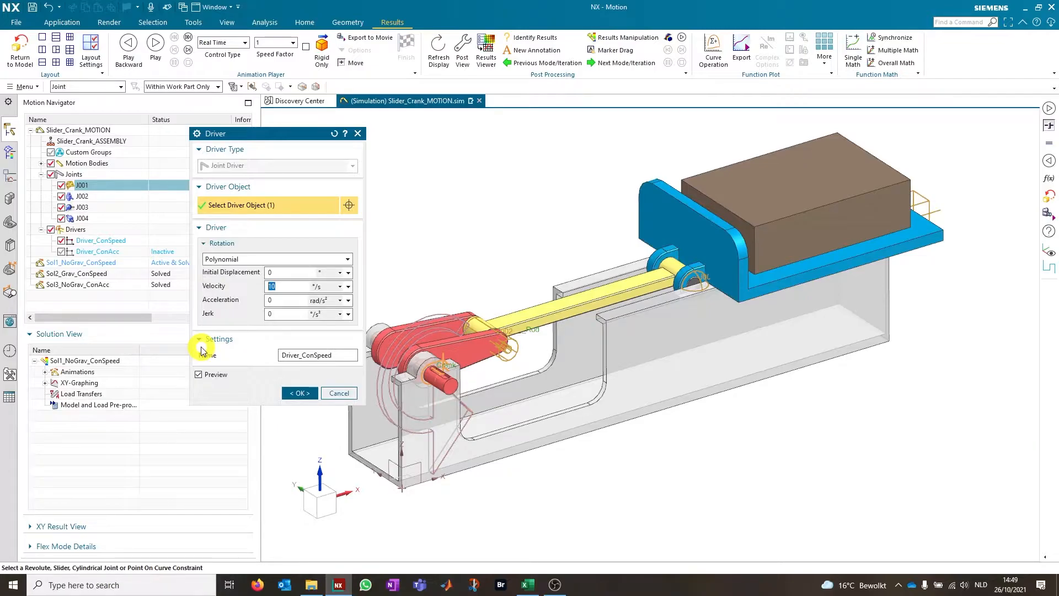
pyautogui.click(300, 393)
# Solve the Sol1_NoGrav_ConSpeed solution and close the solver information report
pyautogui.rightClick(61, 262)
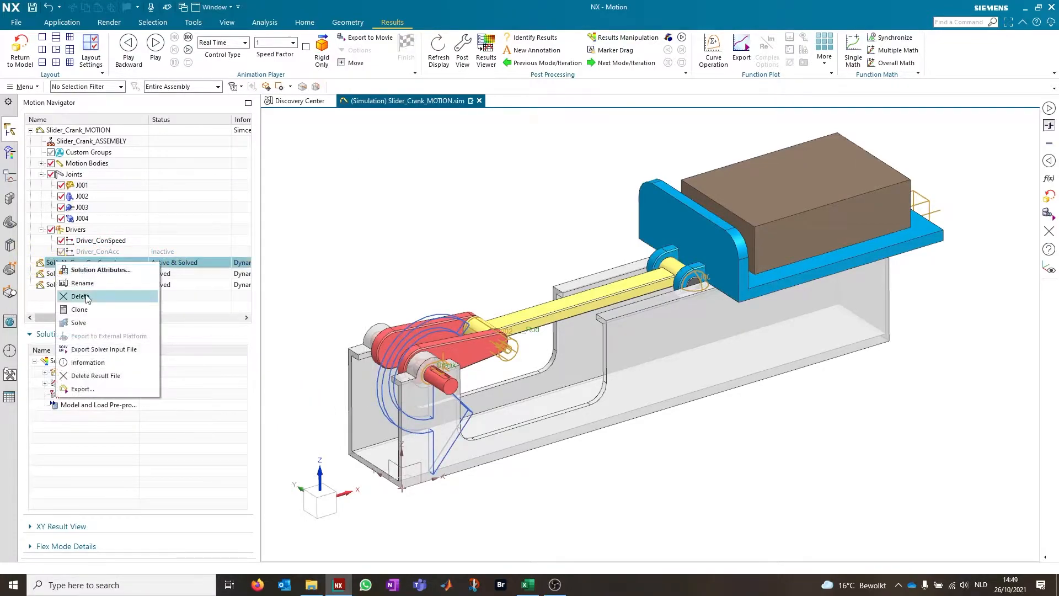
pyautogui.click(74, 324)
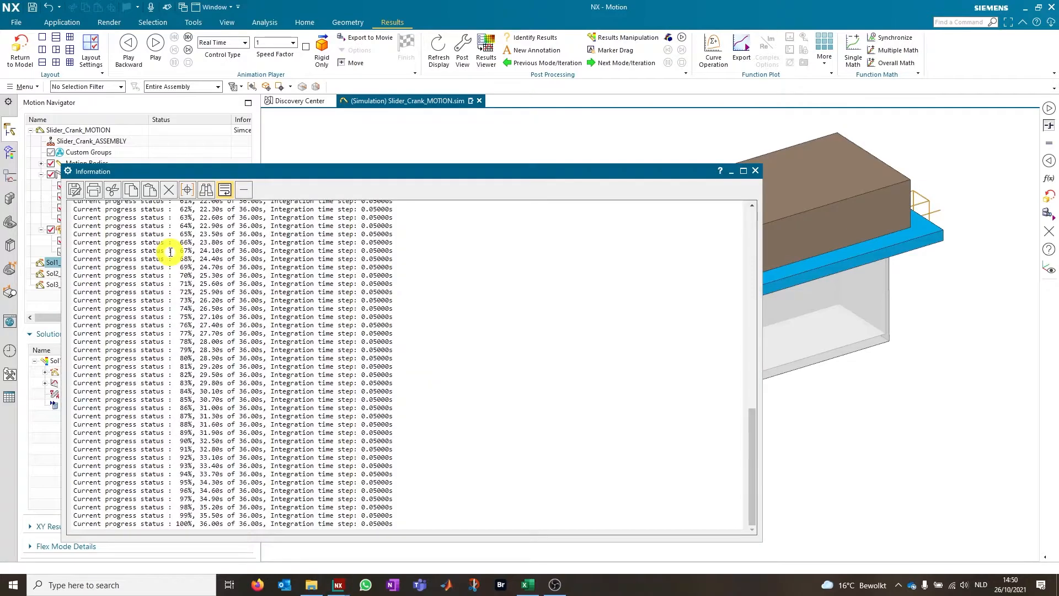
pyautogui.click(754, 171)
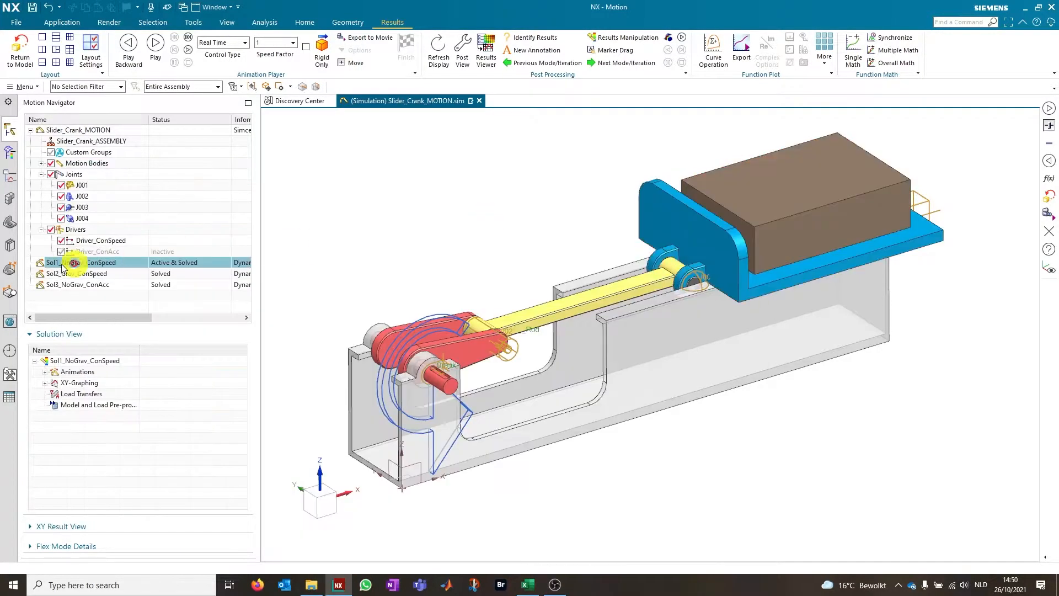
# Expand the solution's XY-Graphing results and locate the relative TZ torque result of crank joint J001
pyautogui.click(46, 383)
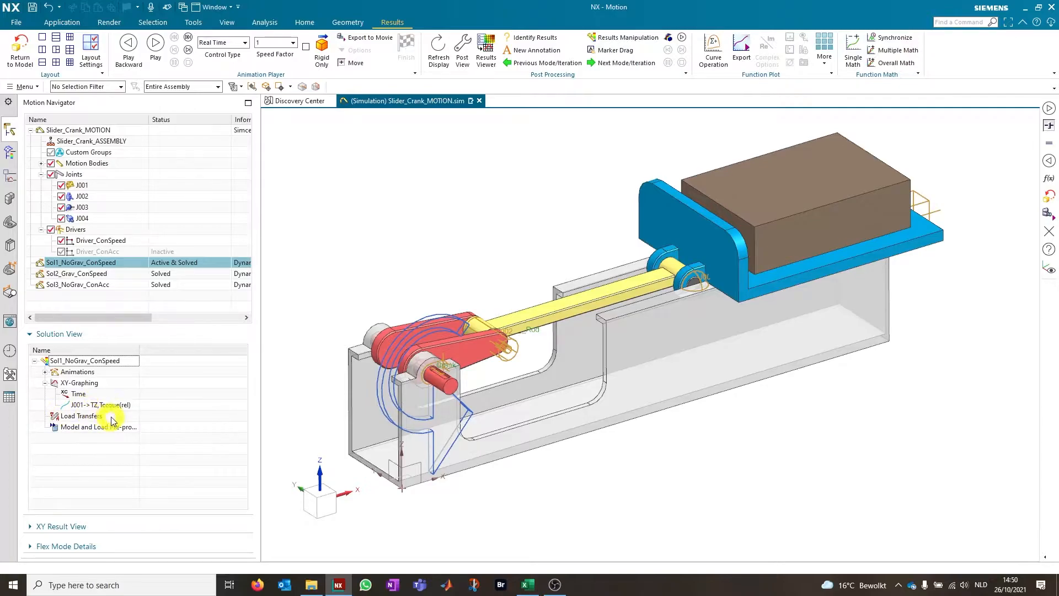
pyautogui.scroll(3, 469, 378)
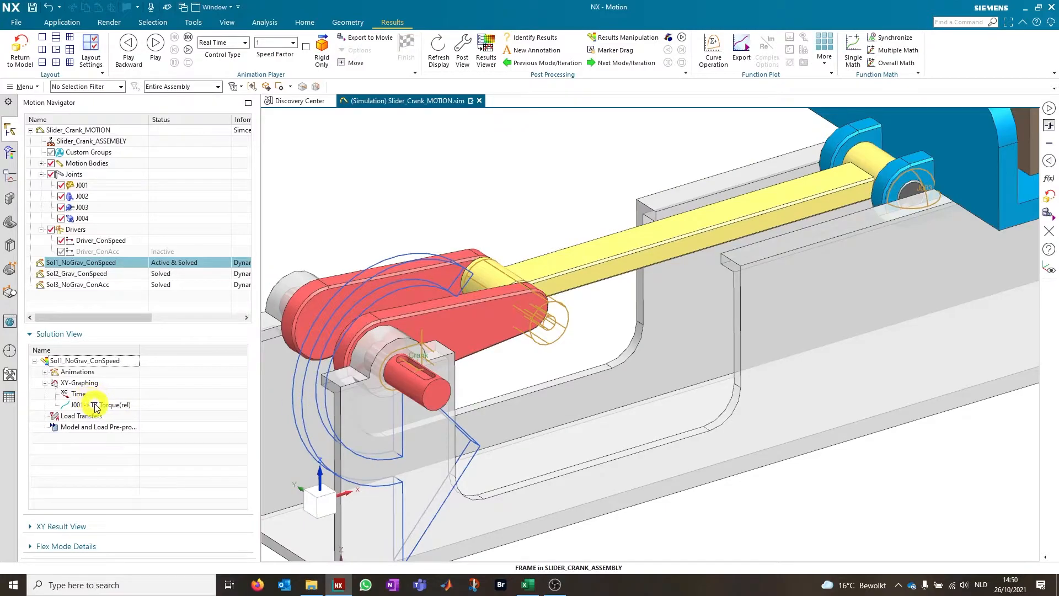
pyautogui.click(86, 186)
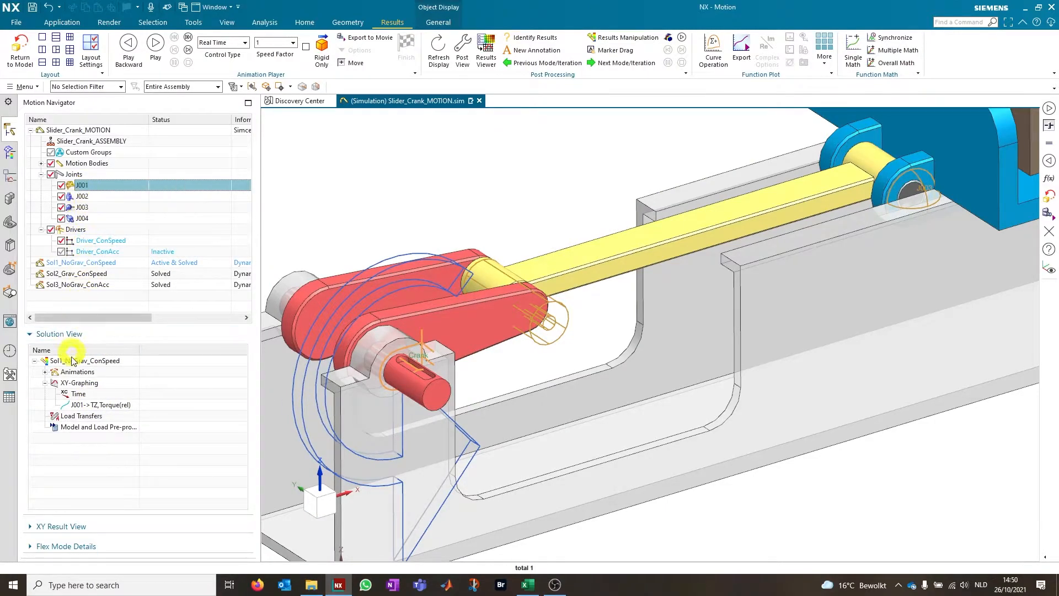
pyautogui.click(66, 529)
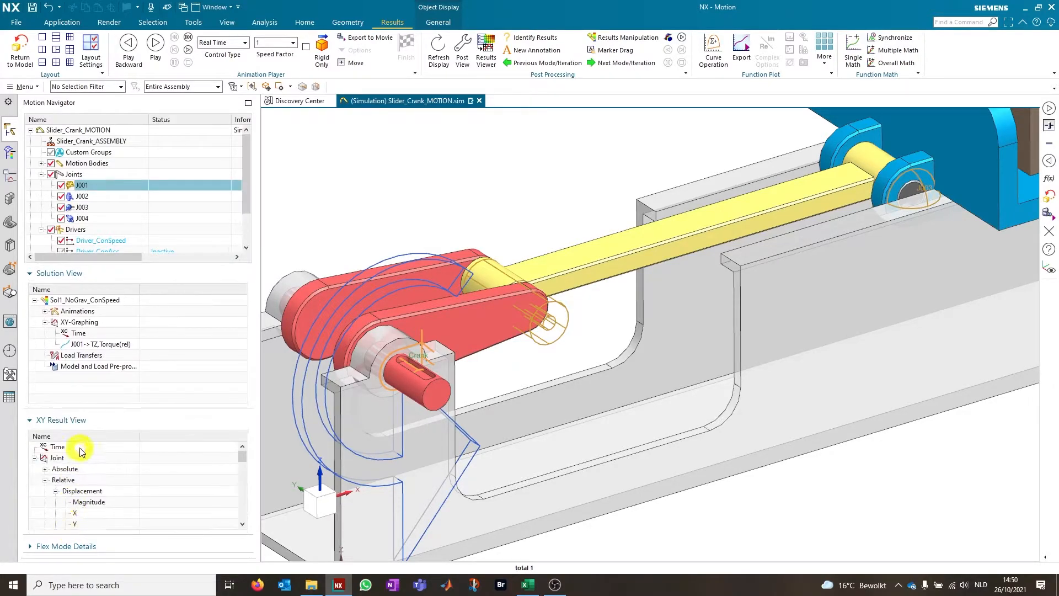
pyautogui.scroll(-1, 85, 485)
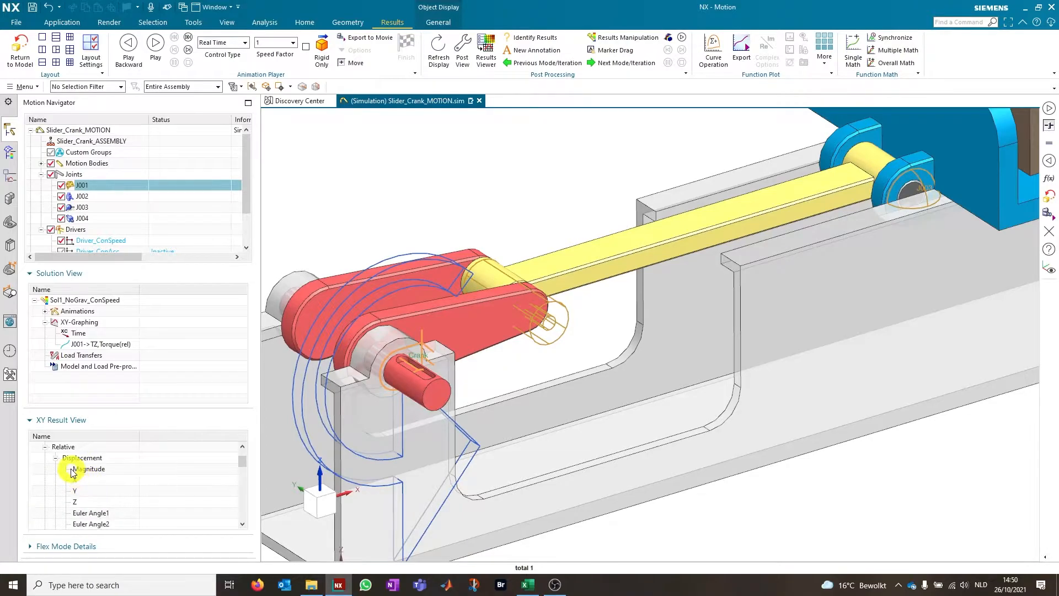
pyautogui.scroll(-3, 79, 490)
pyautogui.scroll(-7, 78, 487)
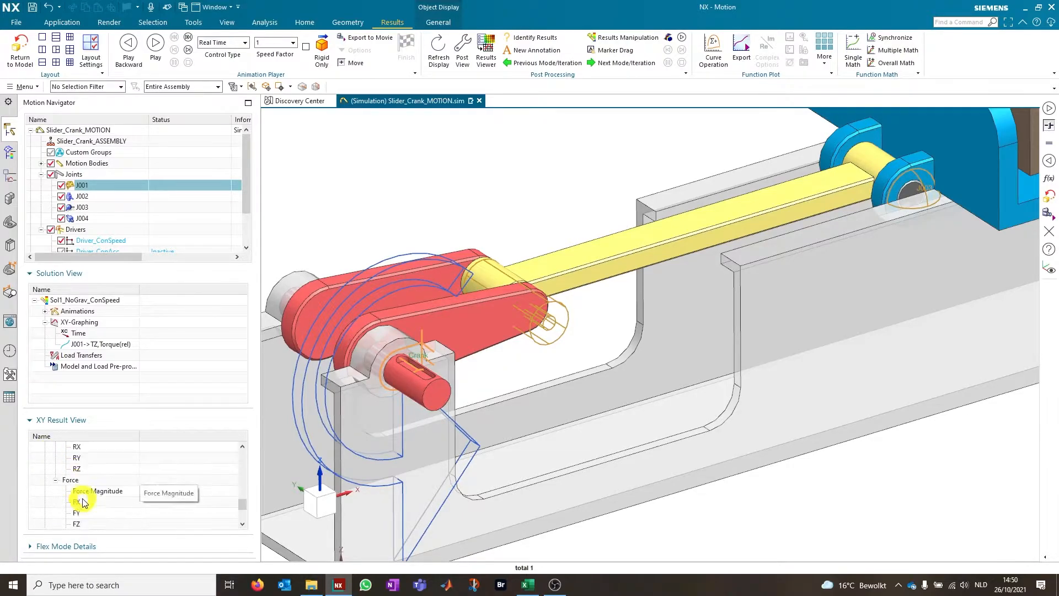
pyautogui.click(78, 503)
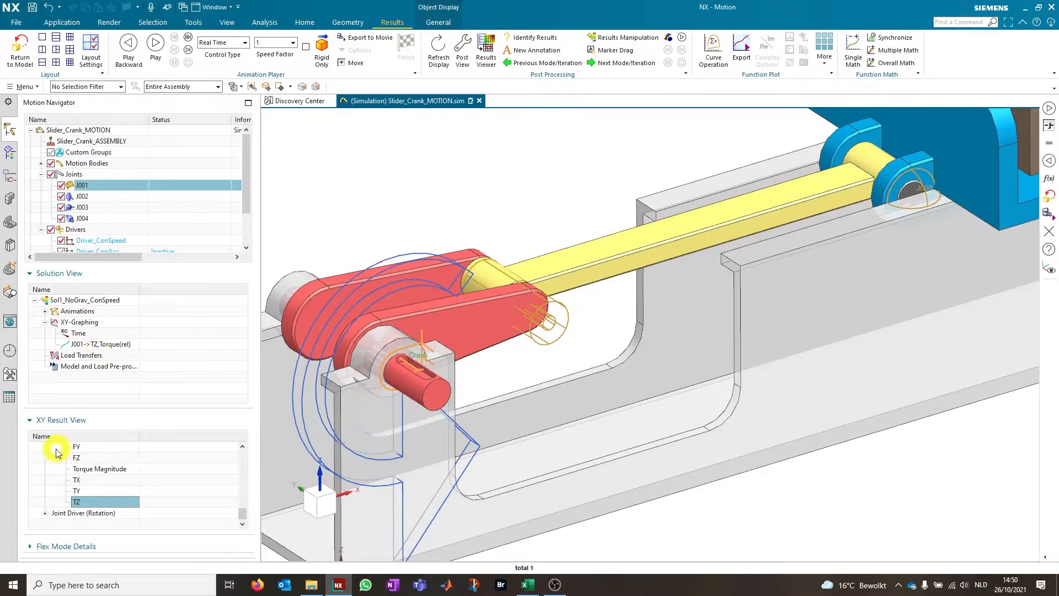
# Plot the J001 relative TZ torque curve of Sol1_NoGrav_ConSpeed in a new graph window, view it and close the graph
pyautogui.click(30, 420)
pyautogui.click(83, 395)
pyautogui.rightClick(89, 395)
pyautogui.click(105, 404)
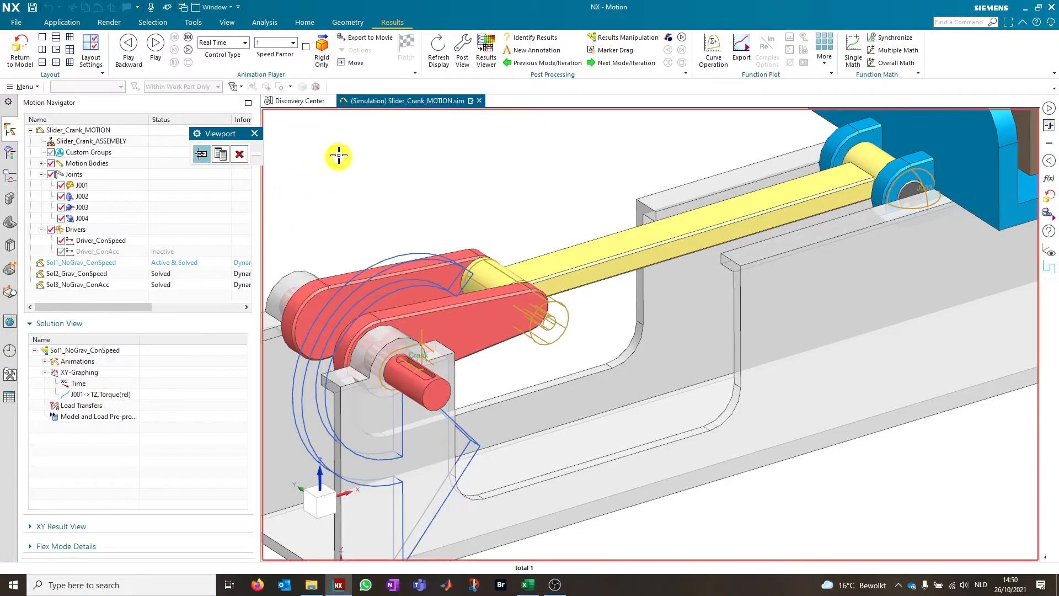
pyautogui.click(220, 154)
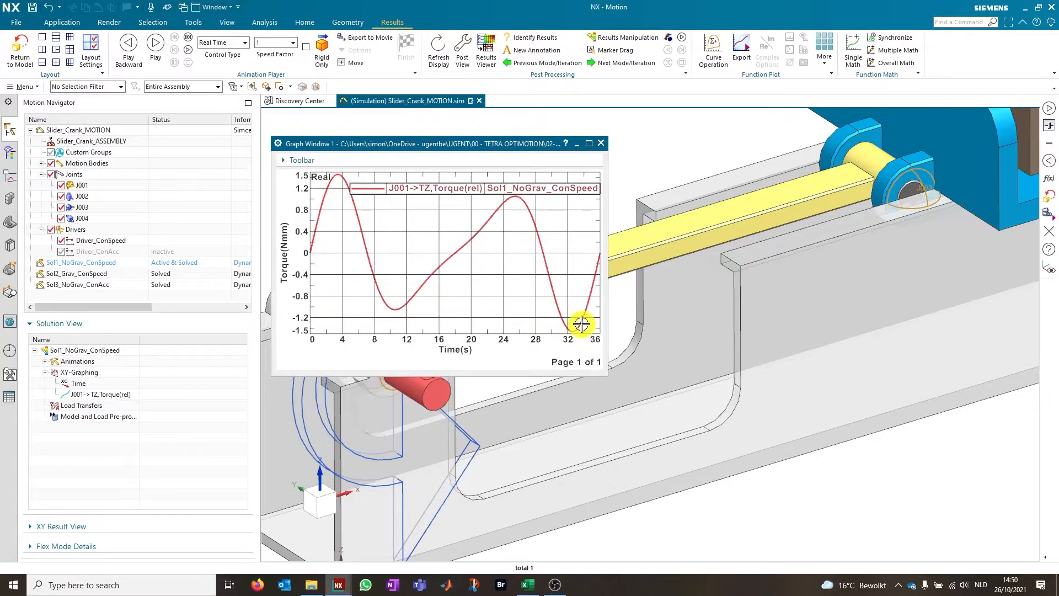
pyautogui.click(601, 144)
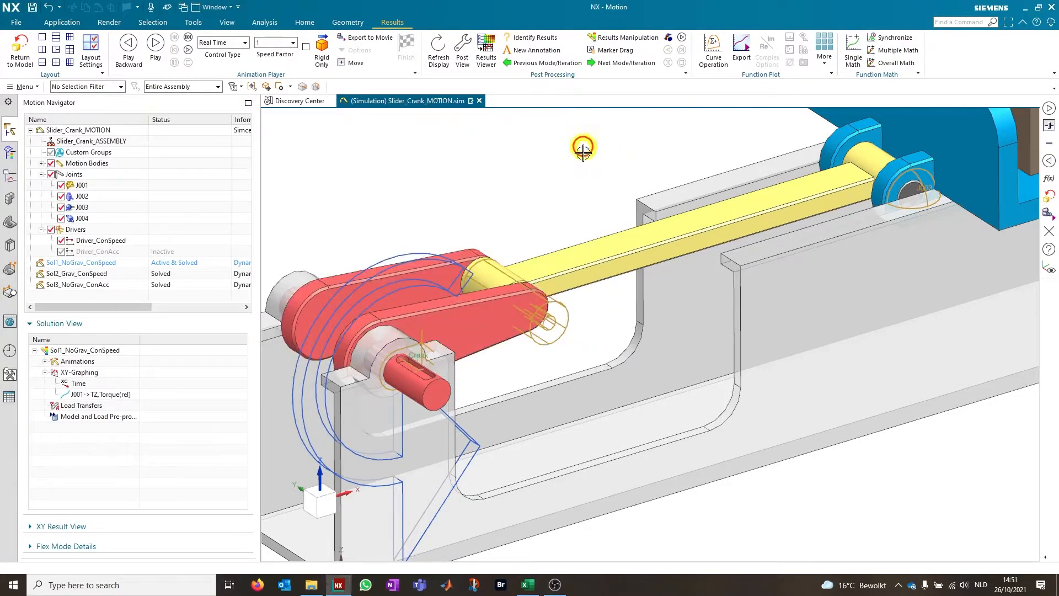
# Export the J001 TZ torque curve to a spreadsheet and copy all its data rows starting at A3
pyautogui.rightClick(94, 394)
pyautogui.click(152, 431)
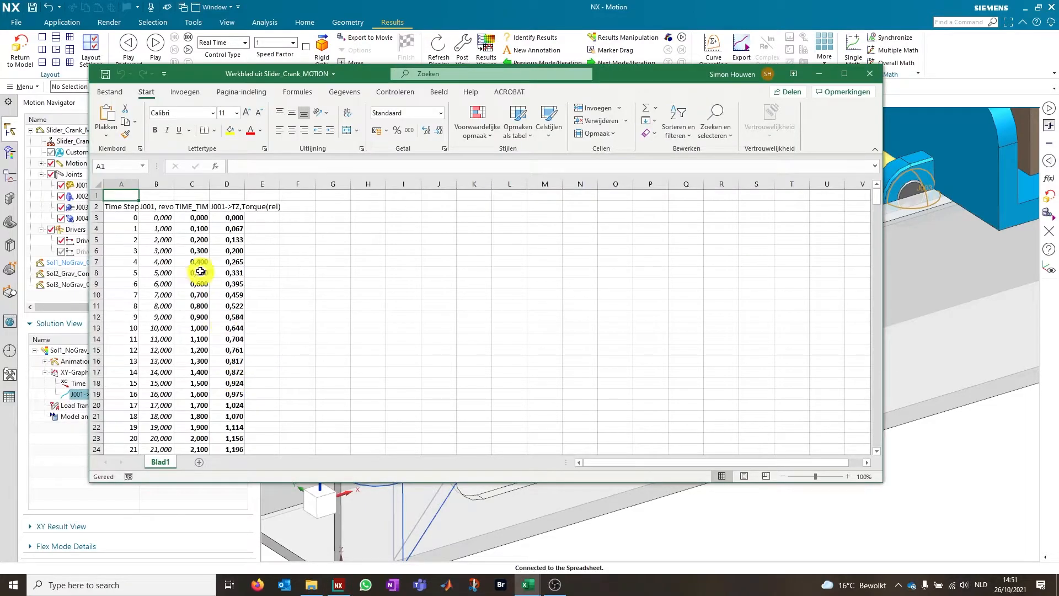
pyautogui.click(119, 218)
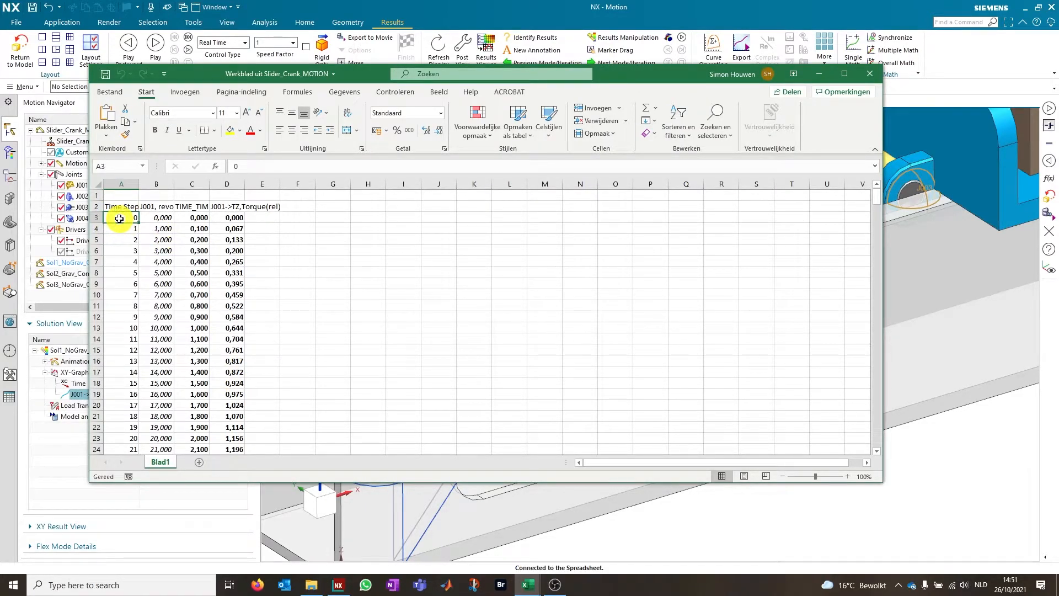
pyautogui.hotkey('ctrl', 'shift', 'Right')
pyautogui.hotkey('ctrl', 'shift', 'Down')
pyautogui.hotkey('ctrl', 'c')
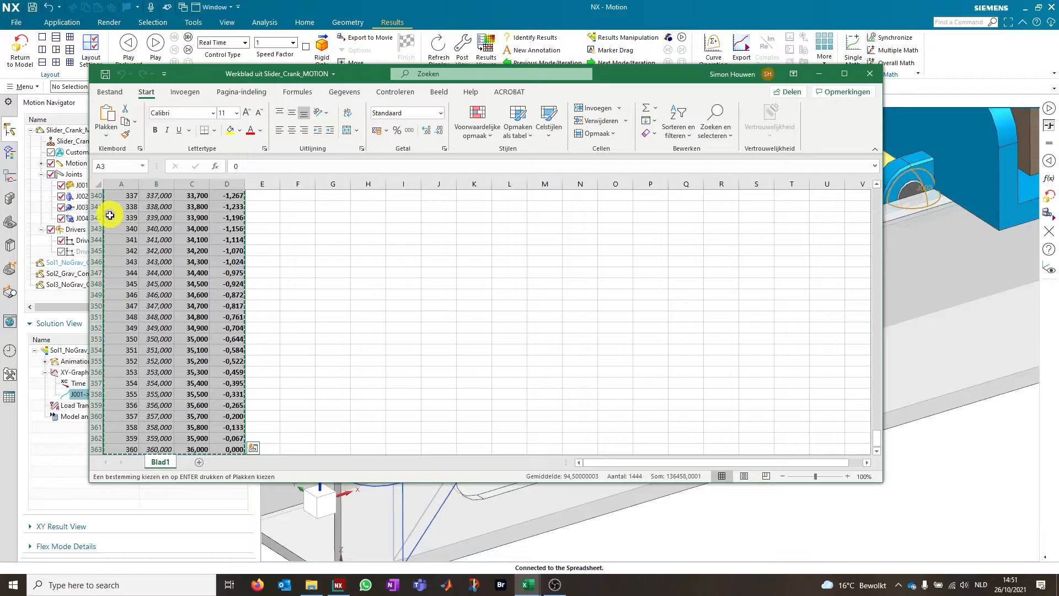
# Switch to SysProp_CAD.xlsx and paste the data into the Torque 1 block at A7, matching the destination formatting
pyautogui.click(528, 584)
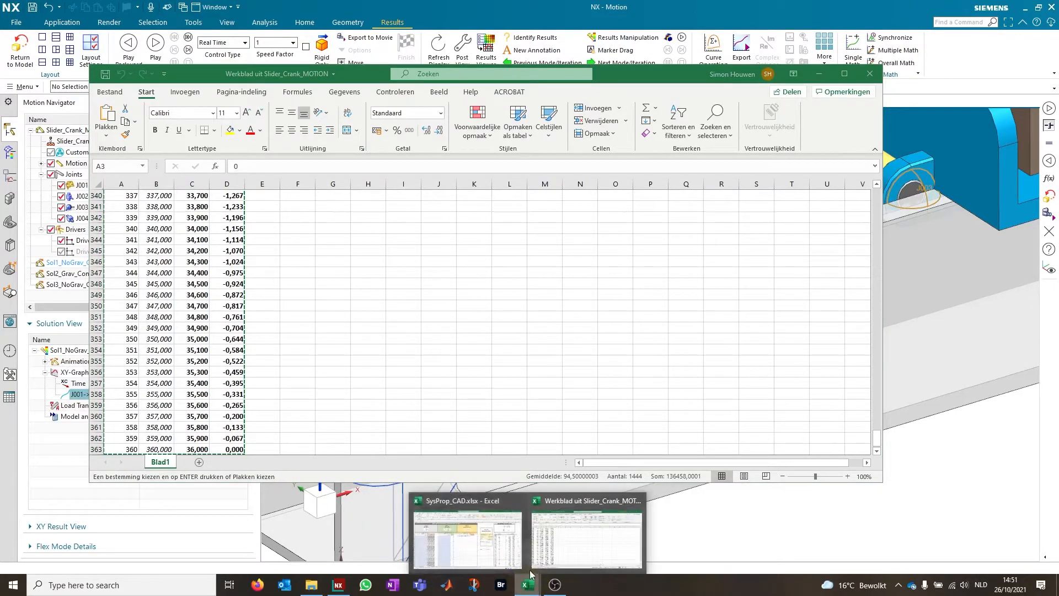
pyautogui.click(491, 543)
pyautogui.click(38, 251)
pyautogui.hotkey('ctrl', 'v')
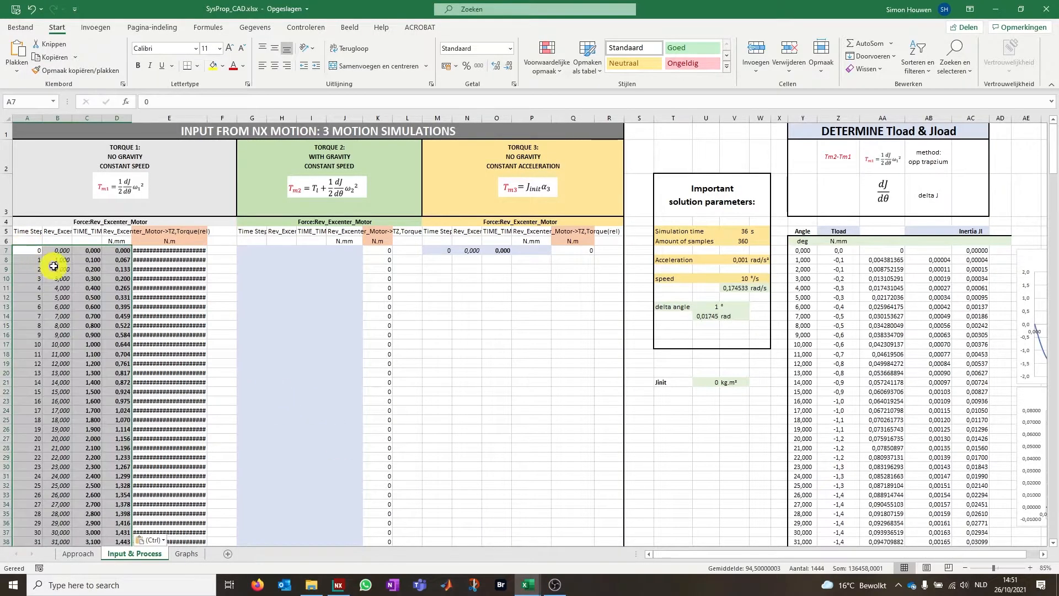
pyautogui.click(165, 541)
pyautogui.click(176, 525)
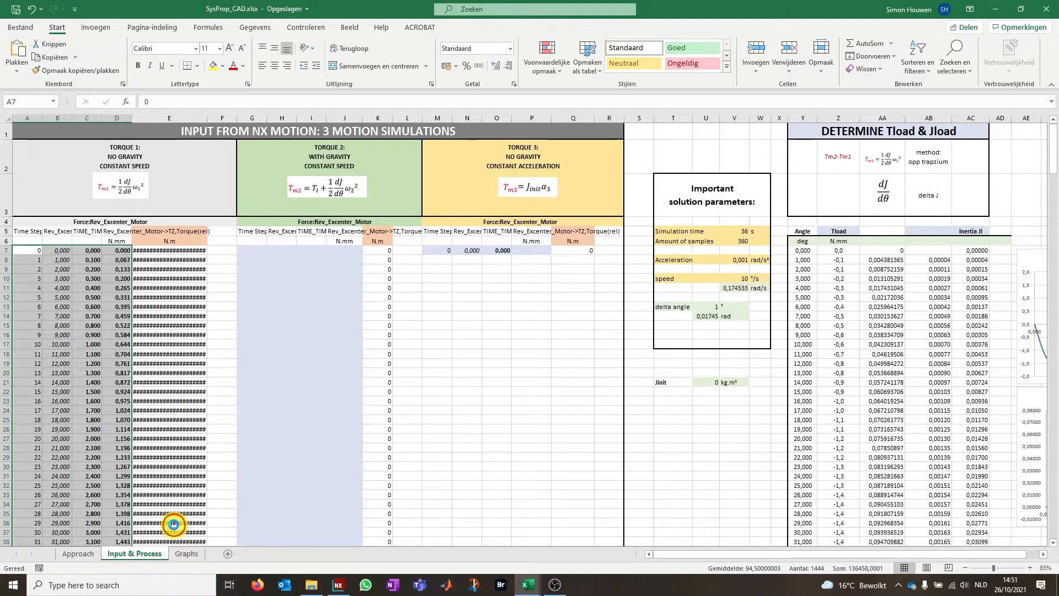
# Check the N.mm to N.m conversion formula in cell E7 of the Torque 1 block and save the workbook
pyautogui.click(172, 248)
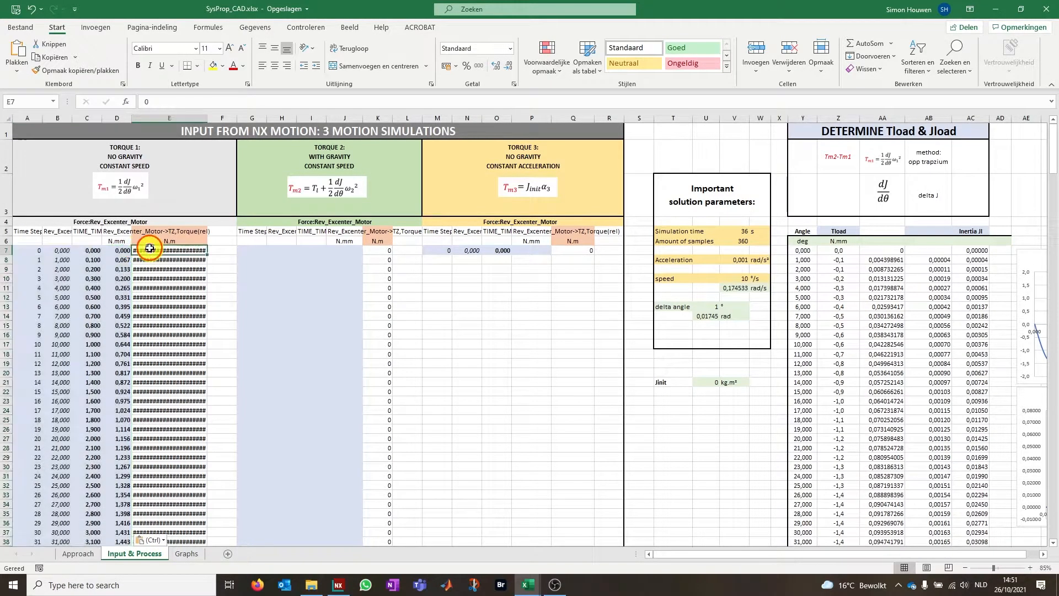
pyautogui.press('Left')
pyautogui.press('Right')
pyautogui.press('Left')
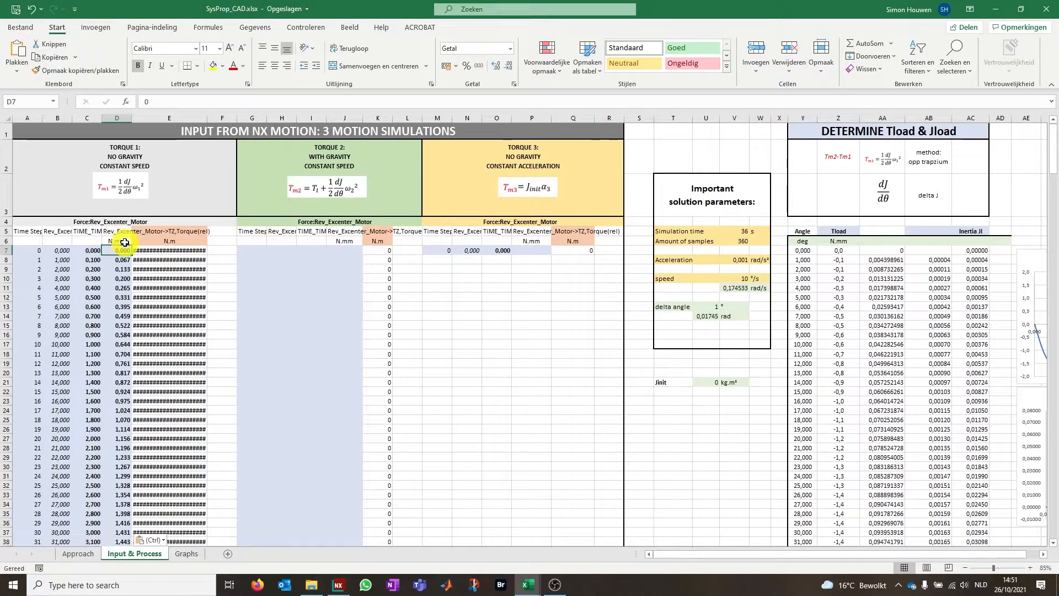
pyautogui.click(156, 249)
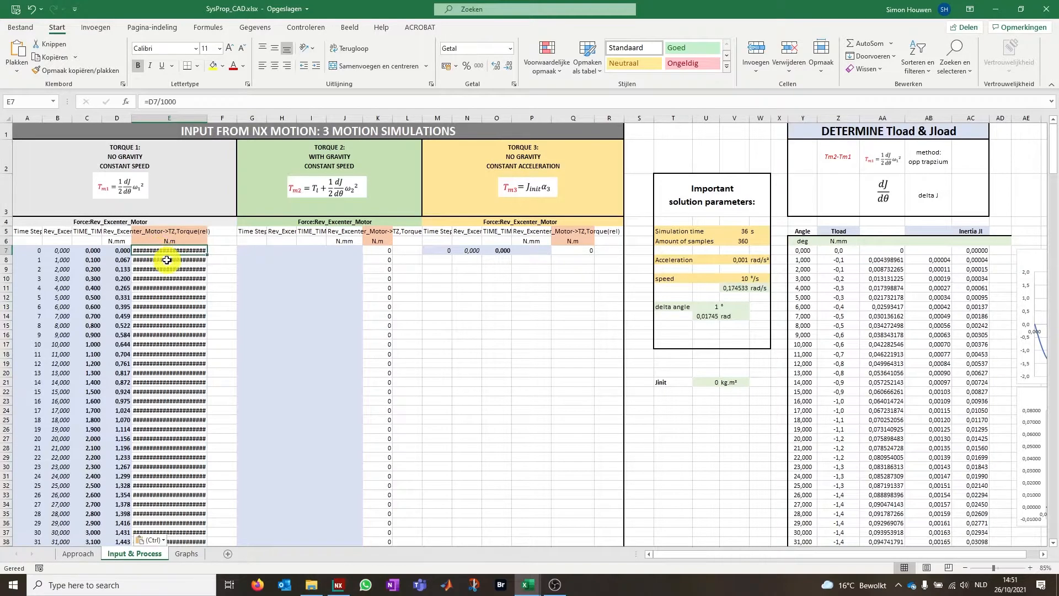
pyautogui.hotkey('ctrl', 's')
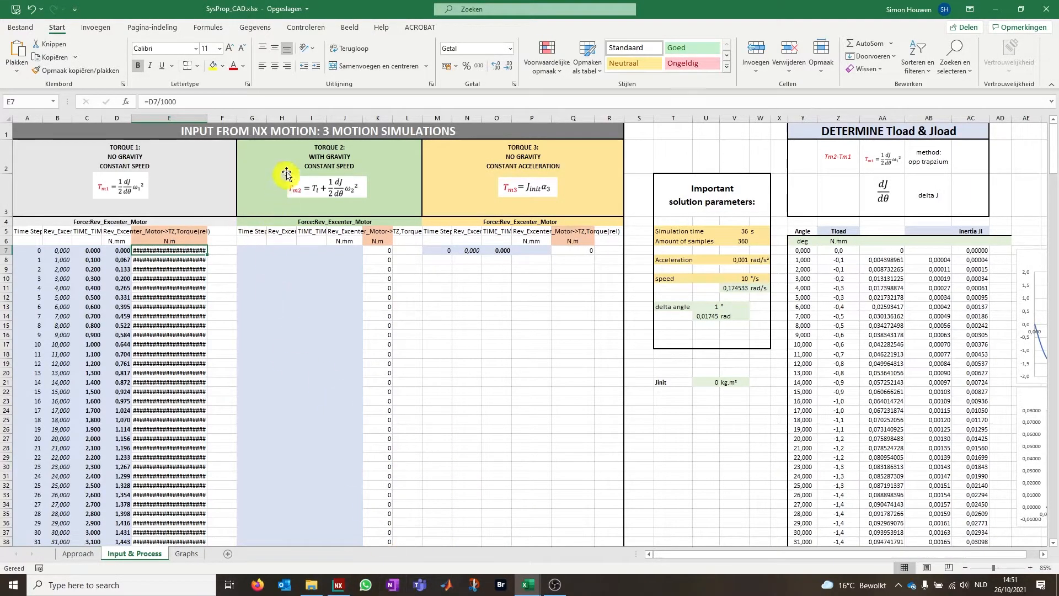
# Switch to NX Motion, make Sol2_Grav_ConSpeed the active solution and check its step count, end time and gravity settings
pyautogui.click(338, 583)
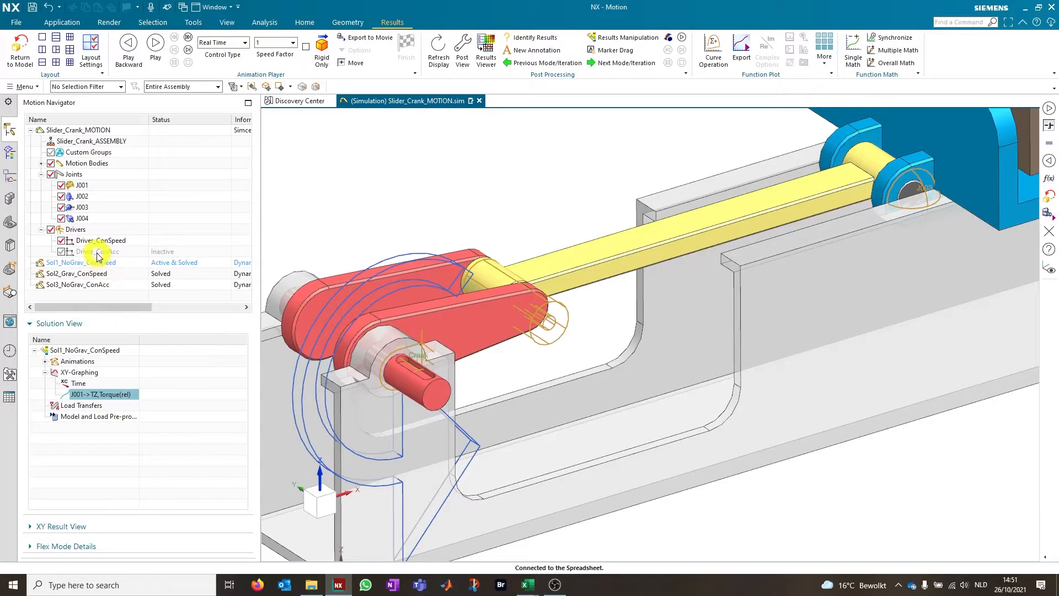
pyautogui.rightClick(66, 273)
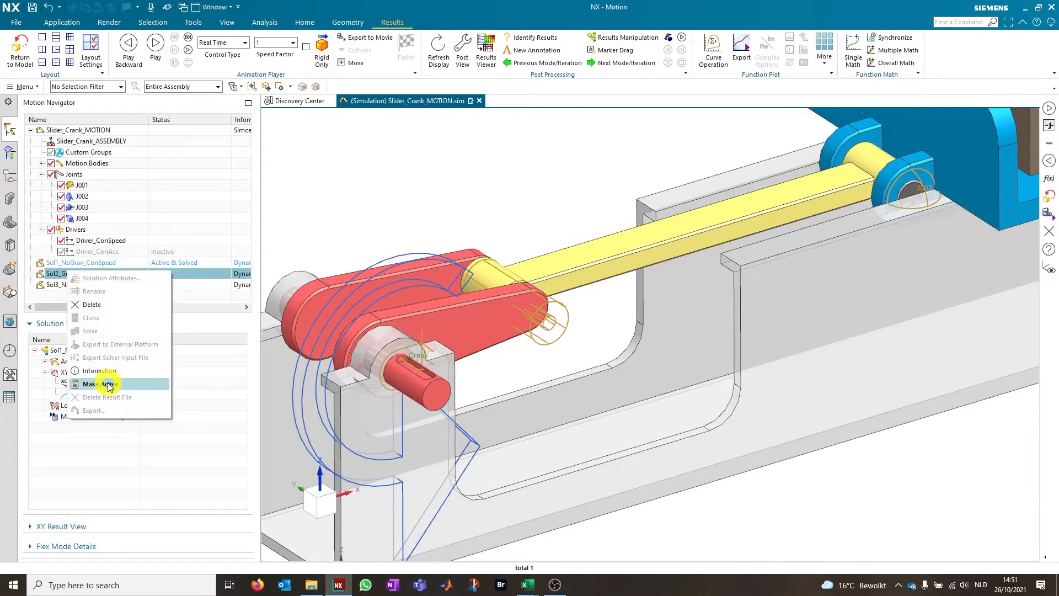
pyautogui.click(102, 384)
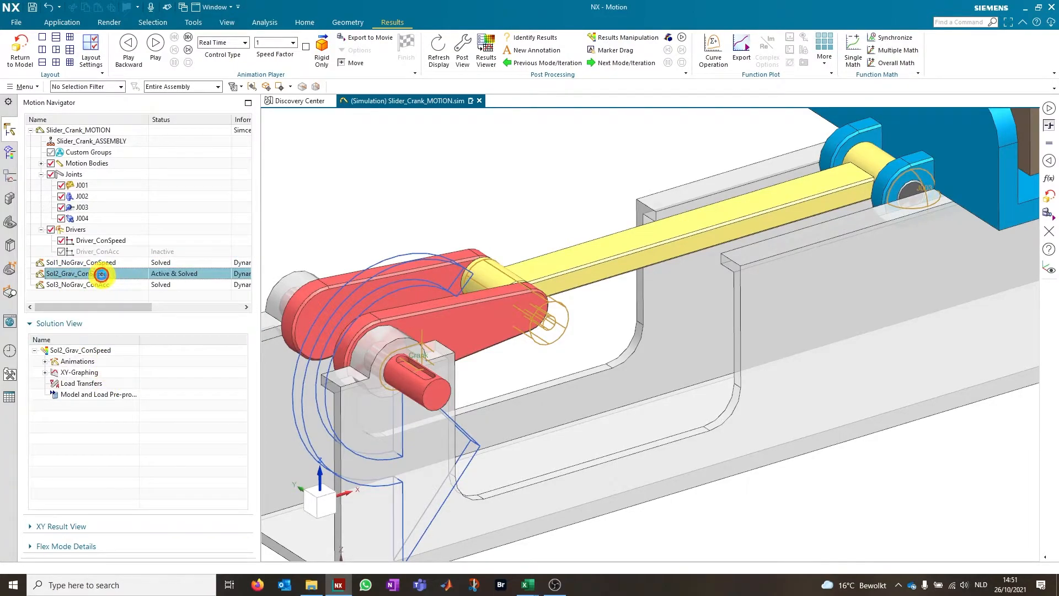
pyautogui.doubleClick(101, 274)
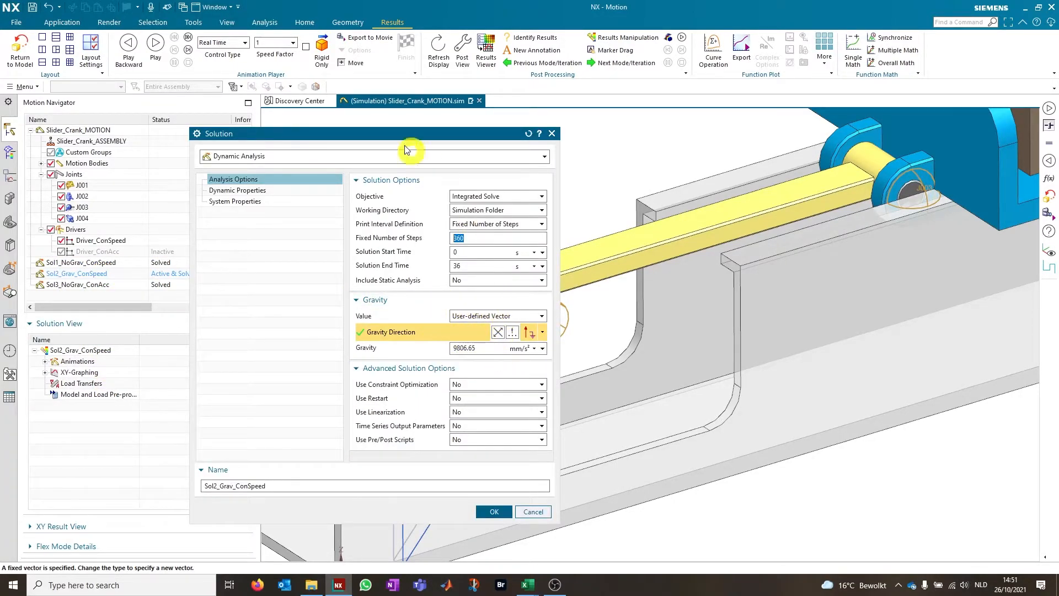
pyautogui.moveTo(395, 134); pyautogui.dragTo(620, 115)
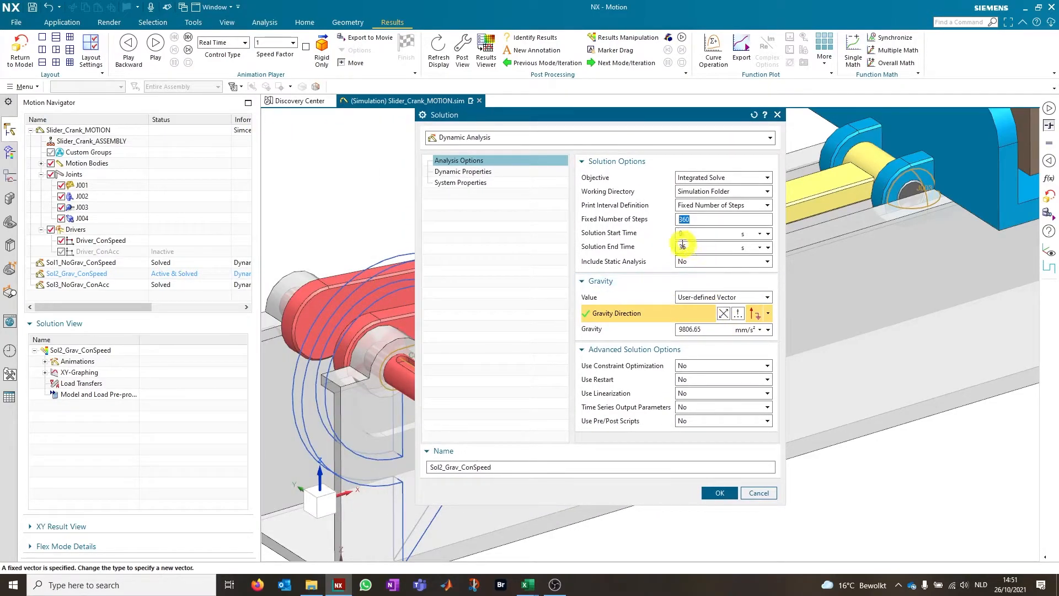
pyautogui.click(720, 494)
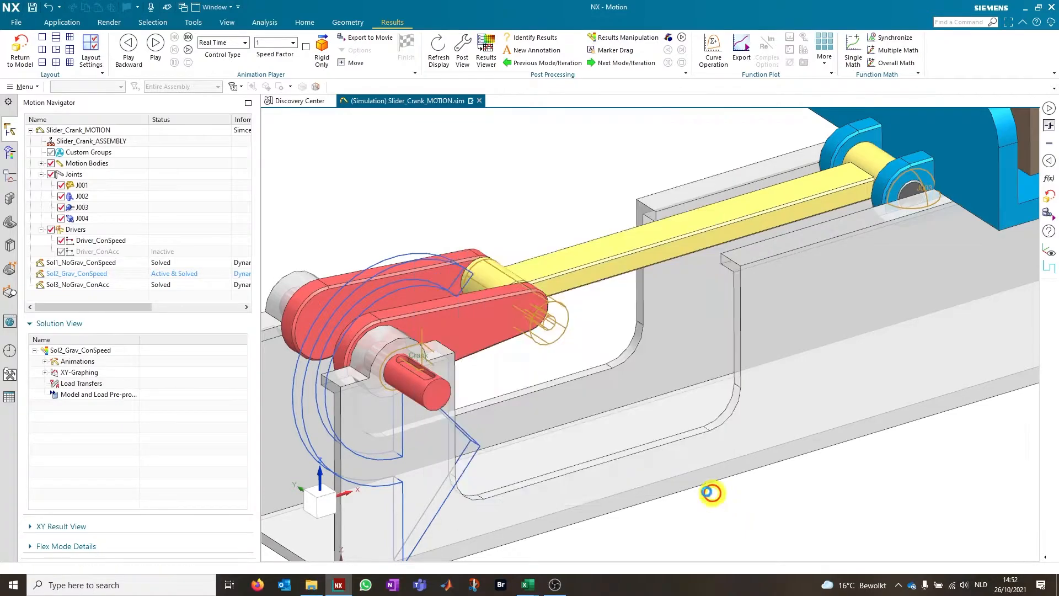
# Solve Sol2_Grav_ConSpeed, then close the solver information report and the previously exported torque spreadsheet
pyautogui.rightClick(103, 274)
pyautogui.click(126, 335)
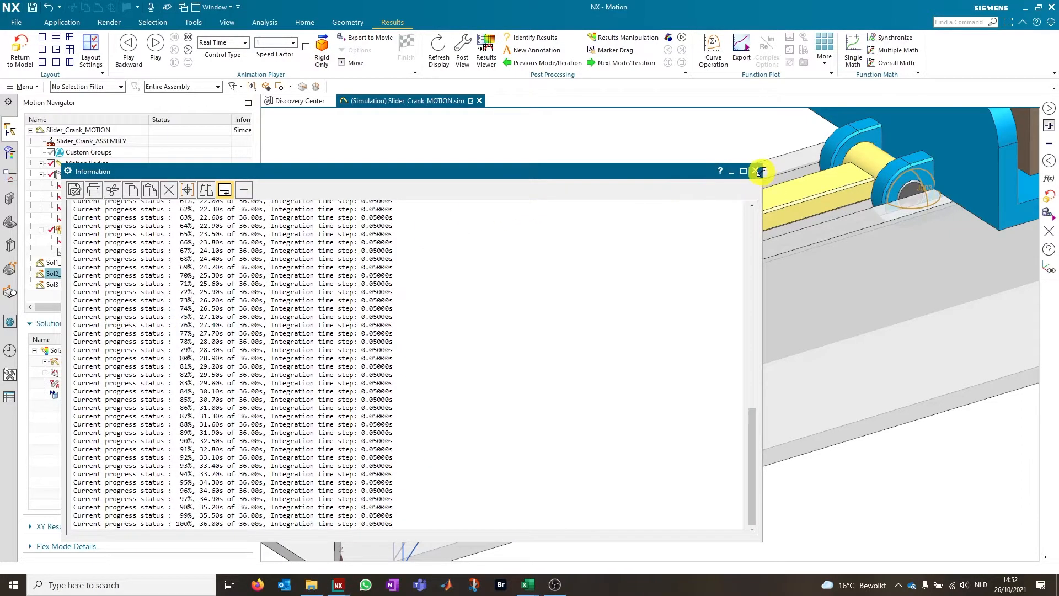
pyautogui.click(760, 171)
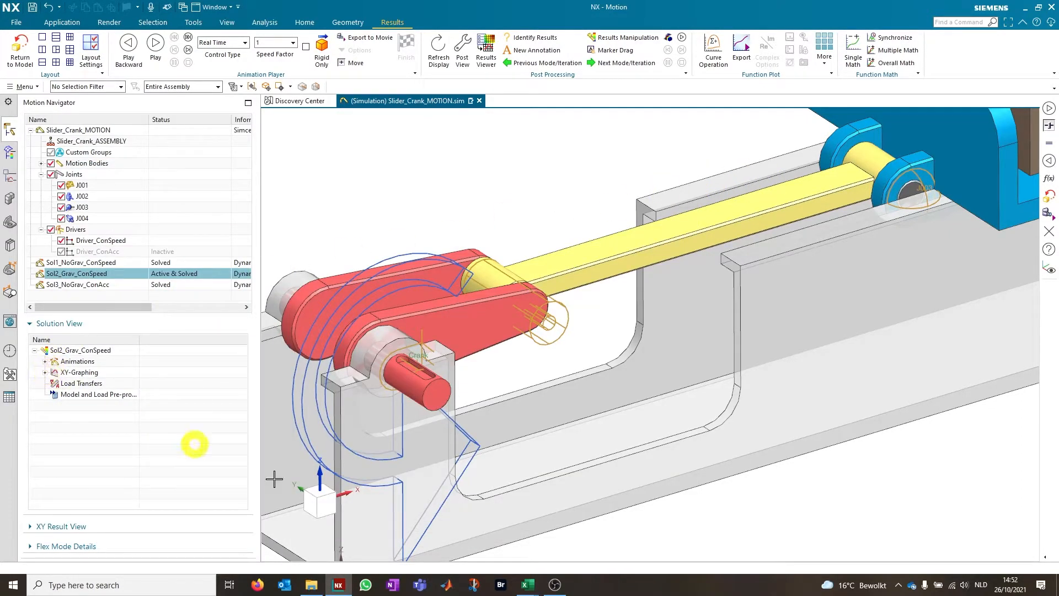
pyautogui.moveTo(528, 583)
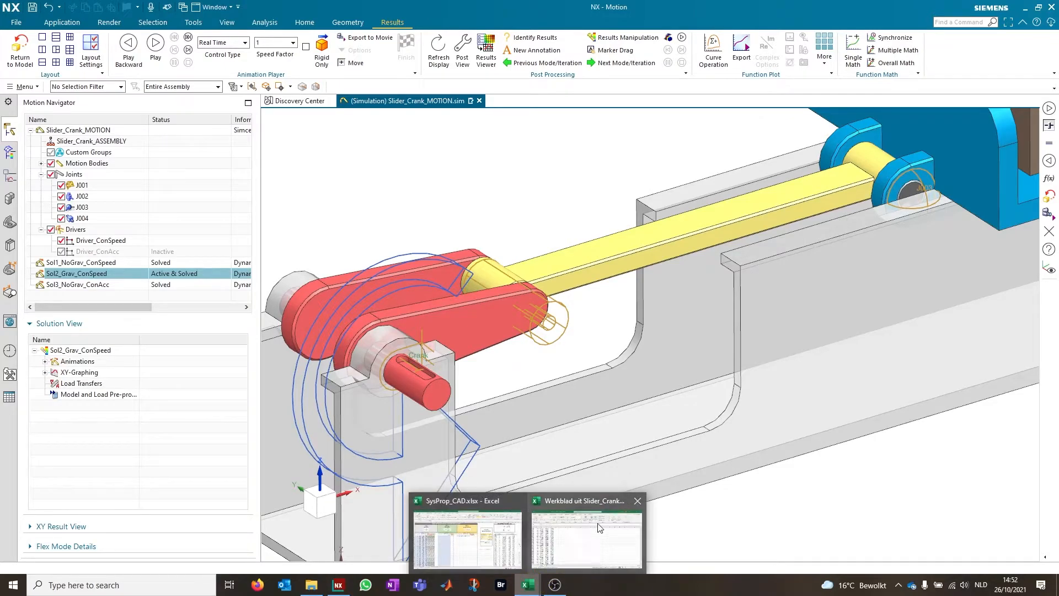
pyautogui.click(638, 501)
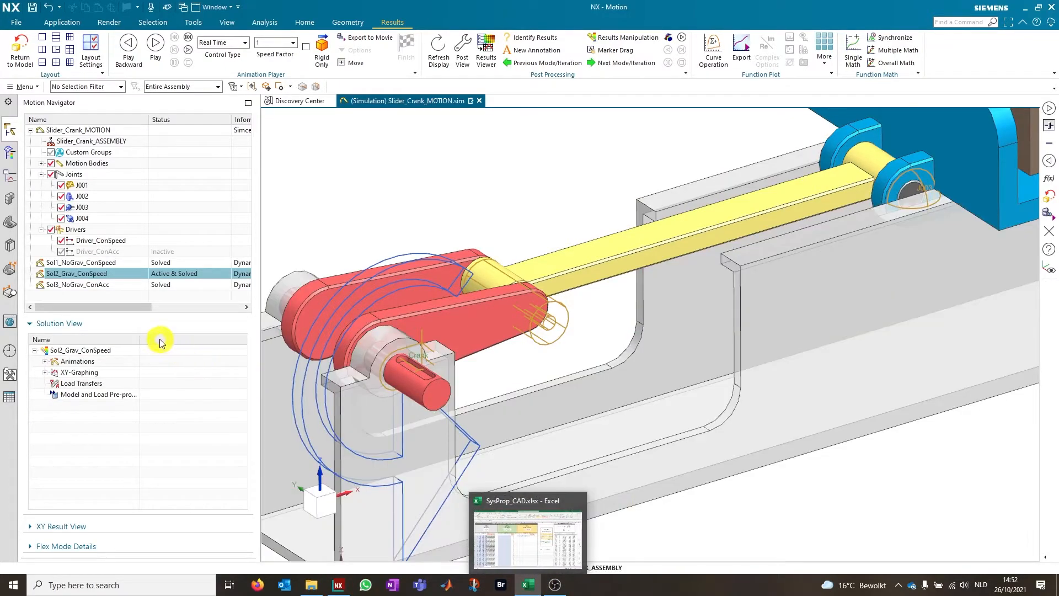
# Export the J001 relative TZ torque curve of Sol2_Grav_ConSpeed to a spreadsheet and copy its data rows from A3
pyautogui.click(44, 372)
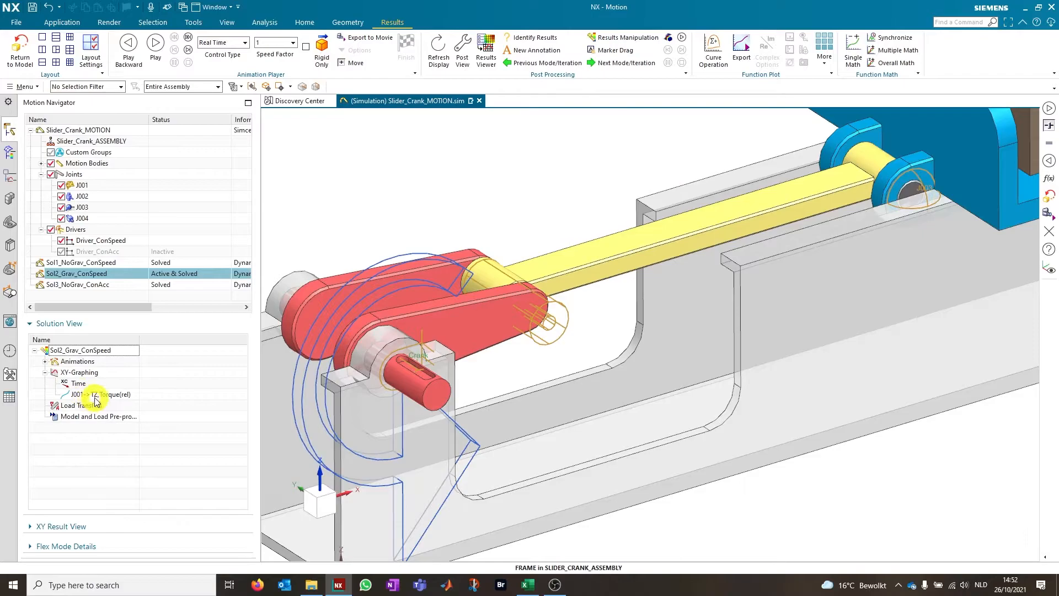
pyautogui.click(100, 393)
pyautogui.rightClick(100, 394)
pyautogui.click(135, 430)
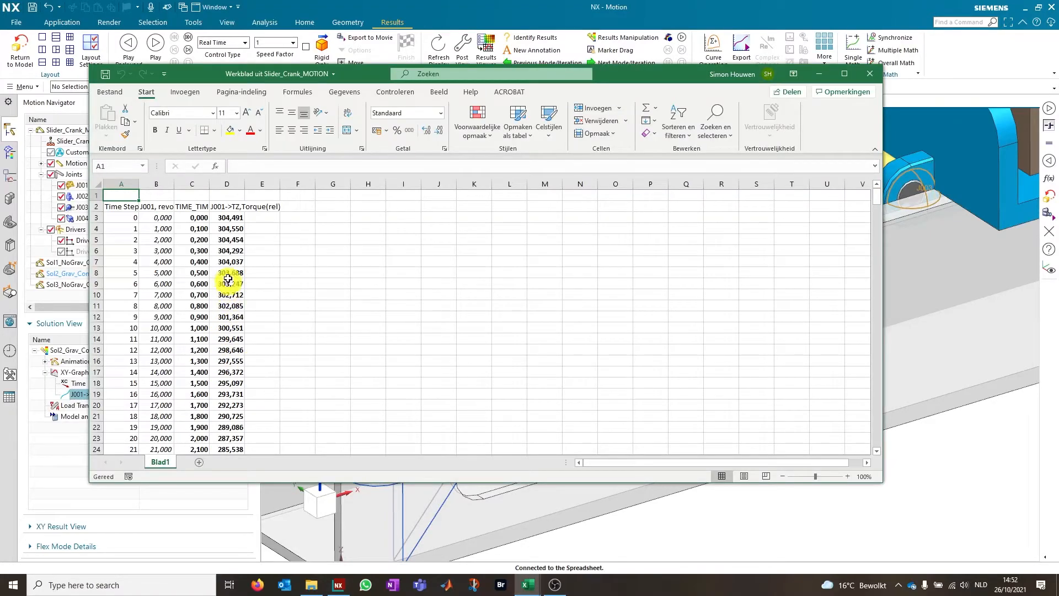
pyautogui.click(127, 217)
pyautogui.hotkey('ctrl', 'shift', 'End')
pyautogui.hotkey('ctrl', 'c')
# Switch to SysProp_CAD.xlsx and paste the data into the Torque 2 block at G7, matching the destination formatting
pyautogui.click(522, 585)
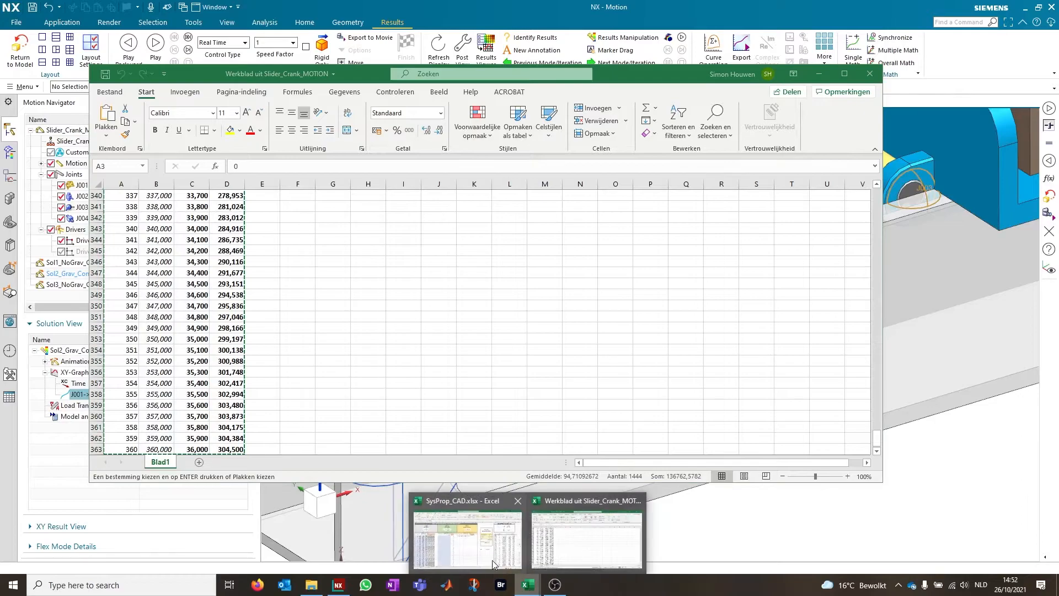
pyautogui.click(469, 497)
pyautogui.click(246, 252)
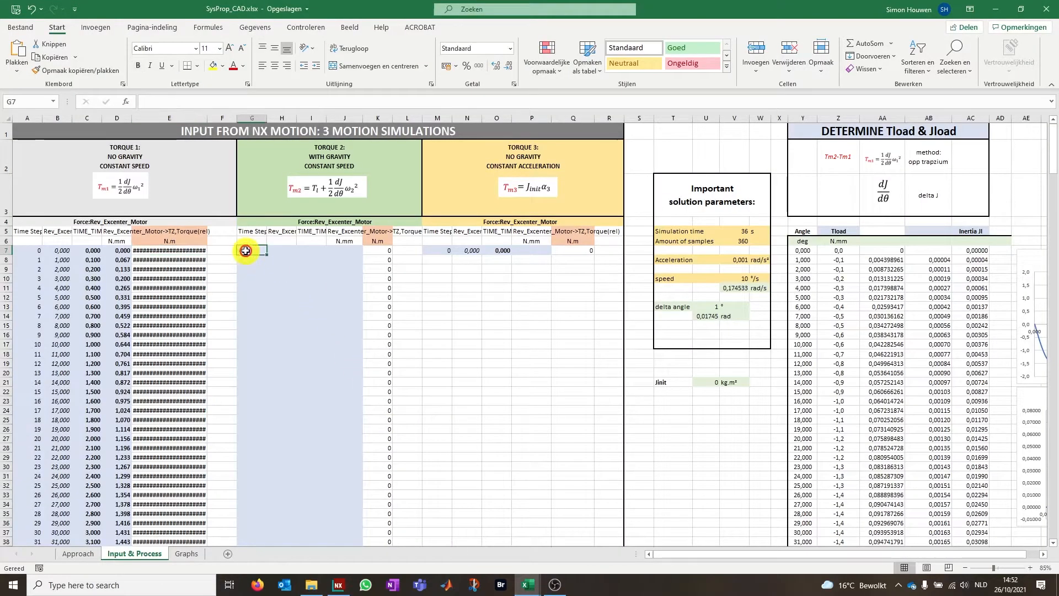
pyautogui.hotkey('ctrl', 'v')
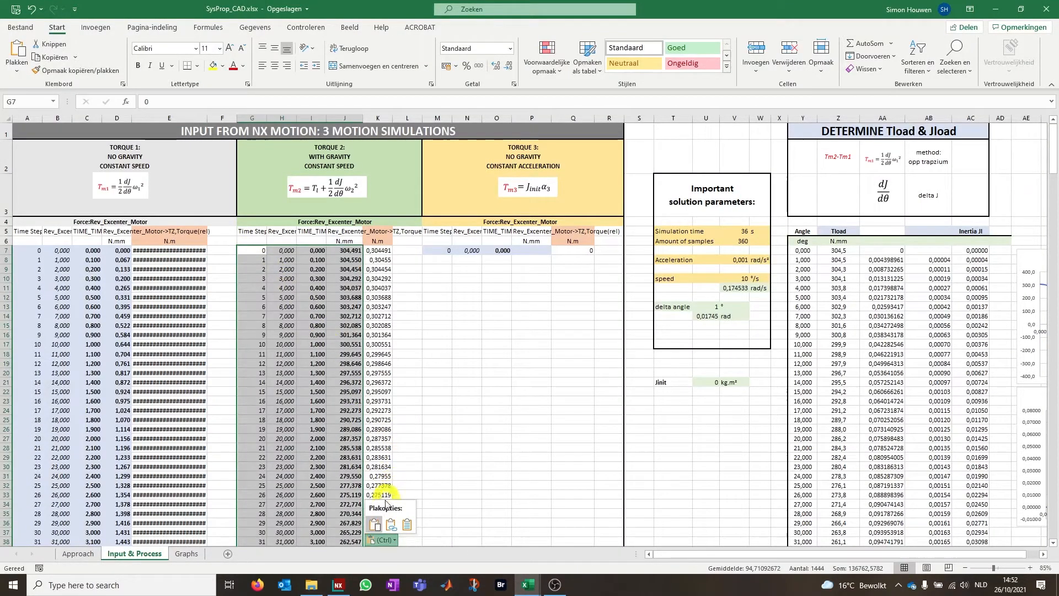
pyautogui.click(407, 525)
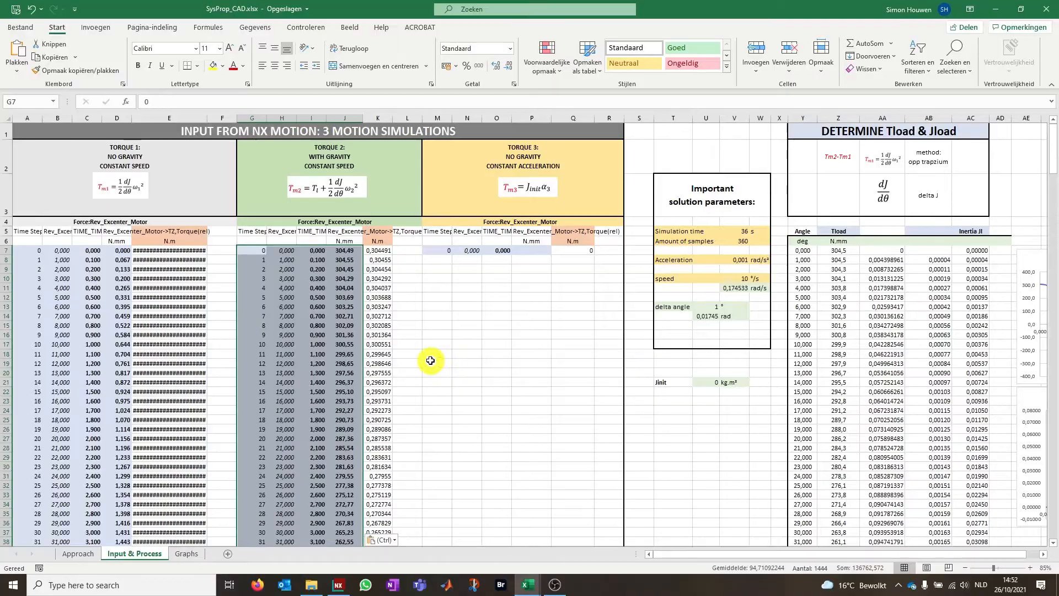
# Check the N.m conversion formula in cell K7 of the Torque 2 block and close the exported Sol2 spreadsheet
pyautogui.moveTo(1056, 152); pyautogui.dragTo(1023, 117)
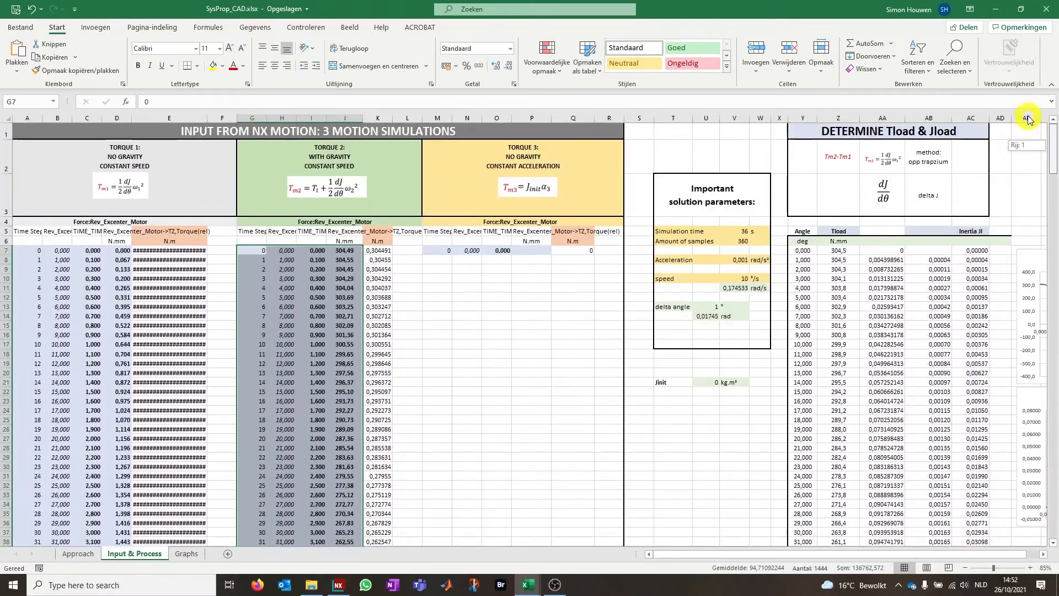
pyautogui.click(375, 249)
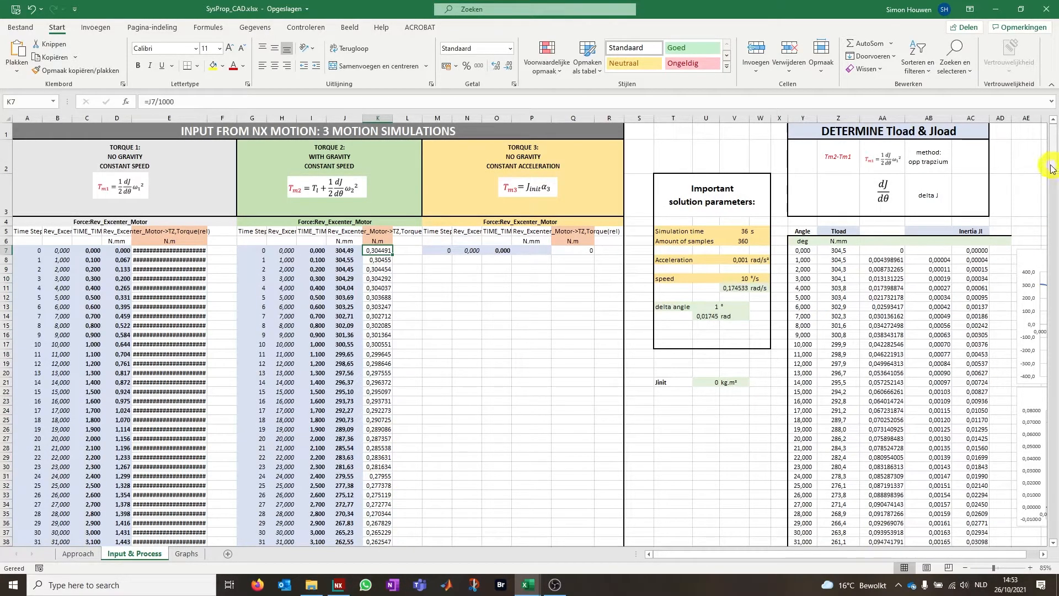
pyautogui.moveTo(524, 593)
pyautogui.click(114, 556)
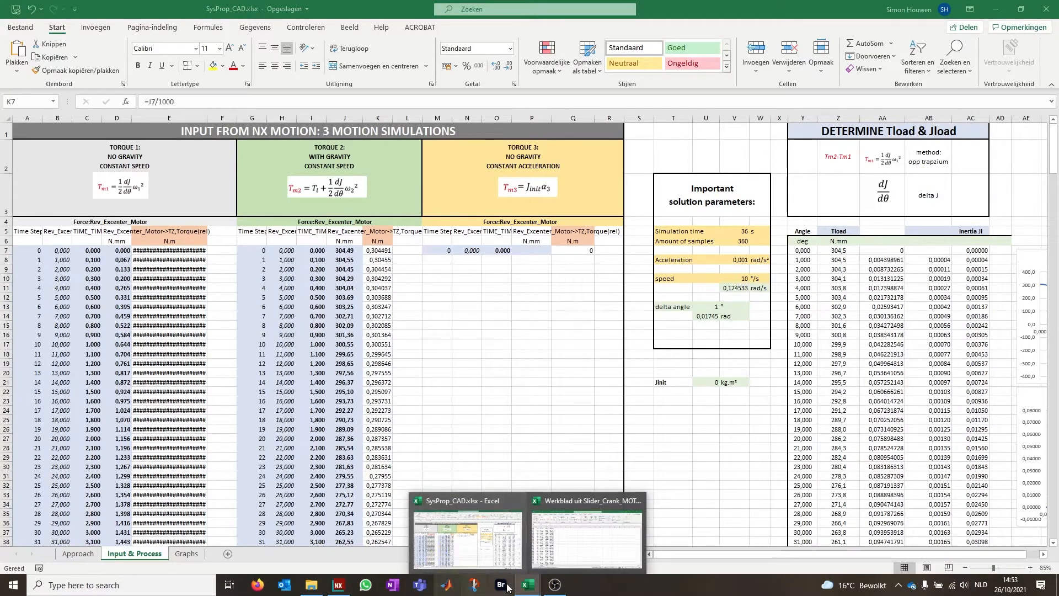
pyautogui.click(638, 500)
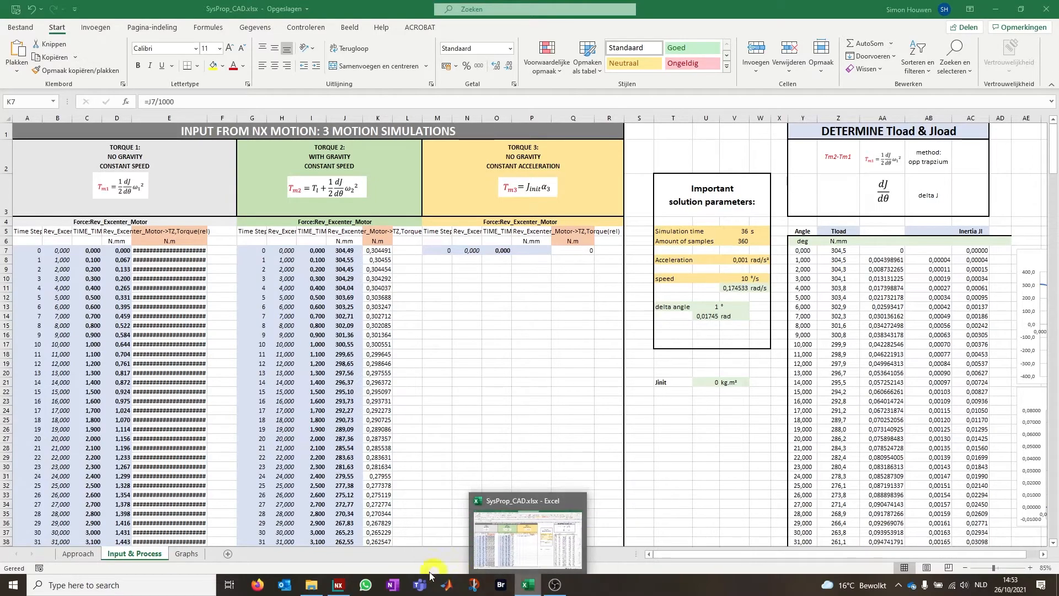
# Switch to NX Motion, activate the Sol3_NoGrav_ConAcc solution and check the acceleration setting of Driver_ConAcc
pyautogui.click(339, 586)
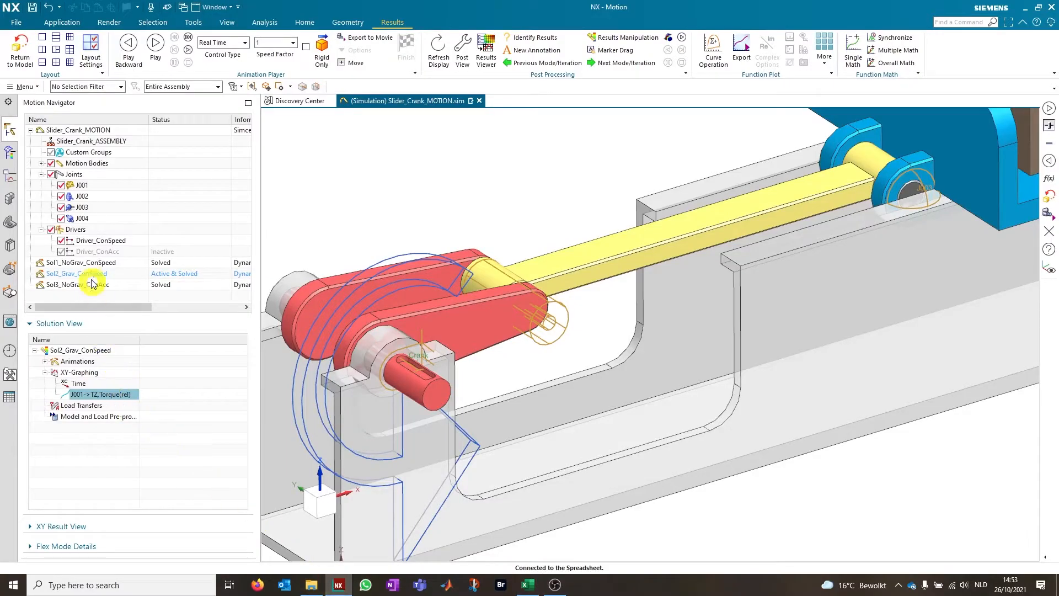
pyautogui.doubleClick(70, 284)
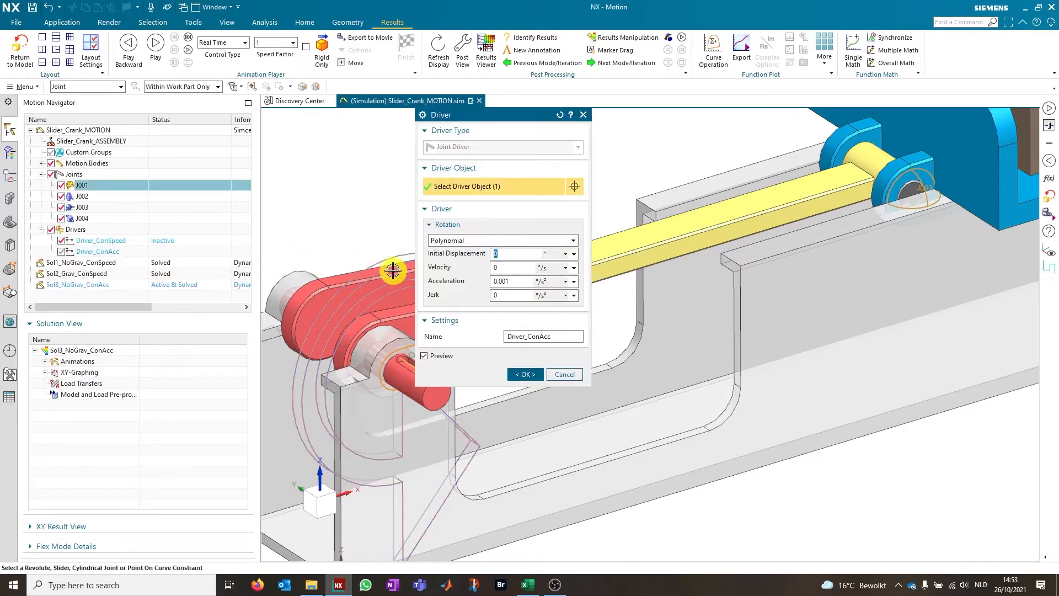
pyautogui.moveTo(527, 284); pyautogui.dragTo(480, 286)
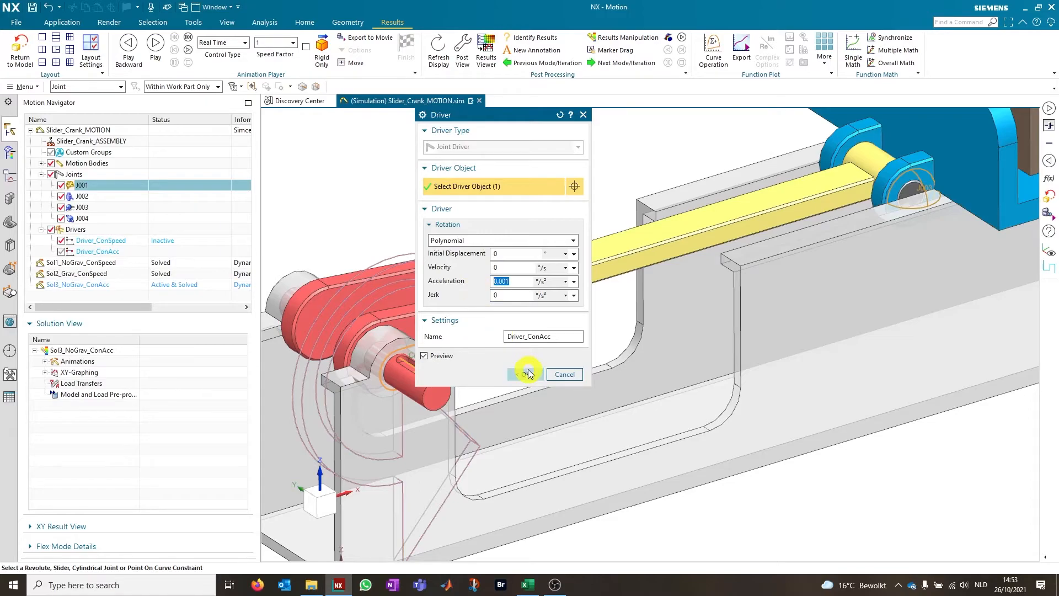
pyautogui.click(531, 374)
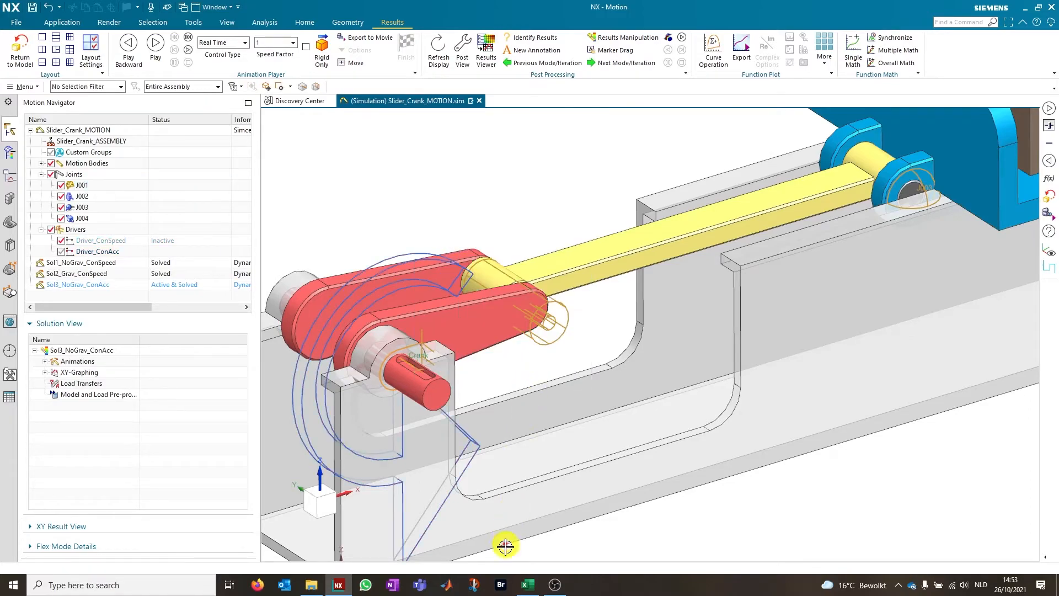
# Switch to SysProp_CAD.xlsx and check the acceleration, simulation time and sample count among the important solution parameters
pyautogui.click(528, 585)
pyautogui.click(739, 260)
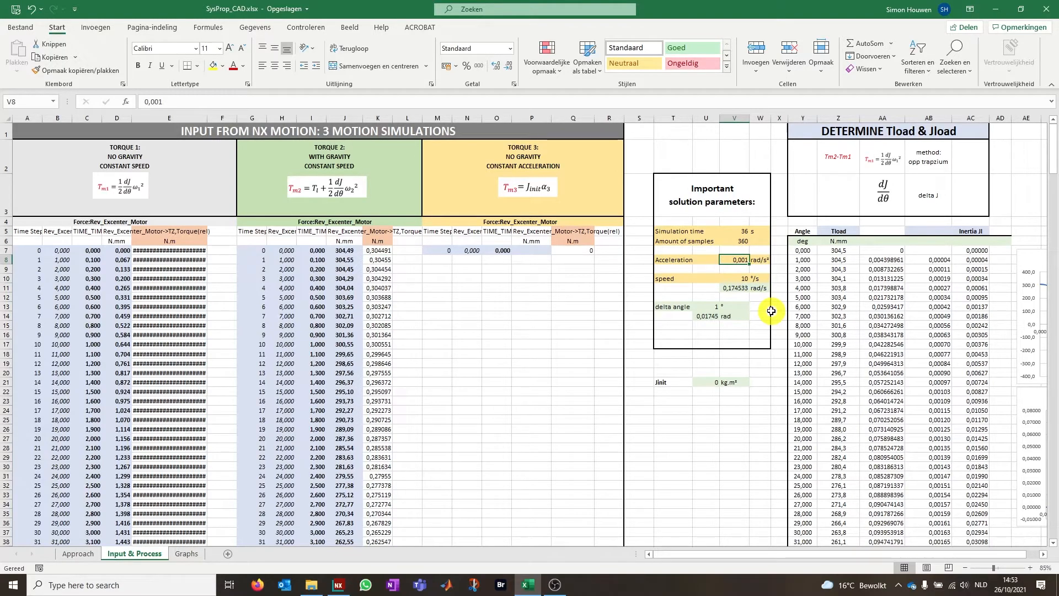
pyautogui.click(739, 241)
pyautogui.press('Down')
pyautogui.press('Down')
pyautogui.press('Up')
pyautogui.press('Up')
pyautogui.press('Up')
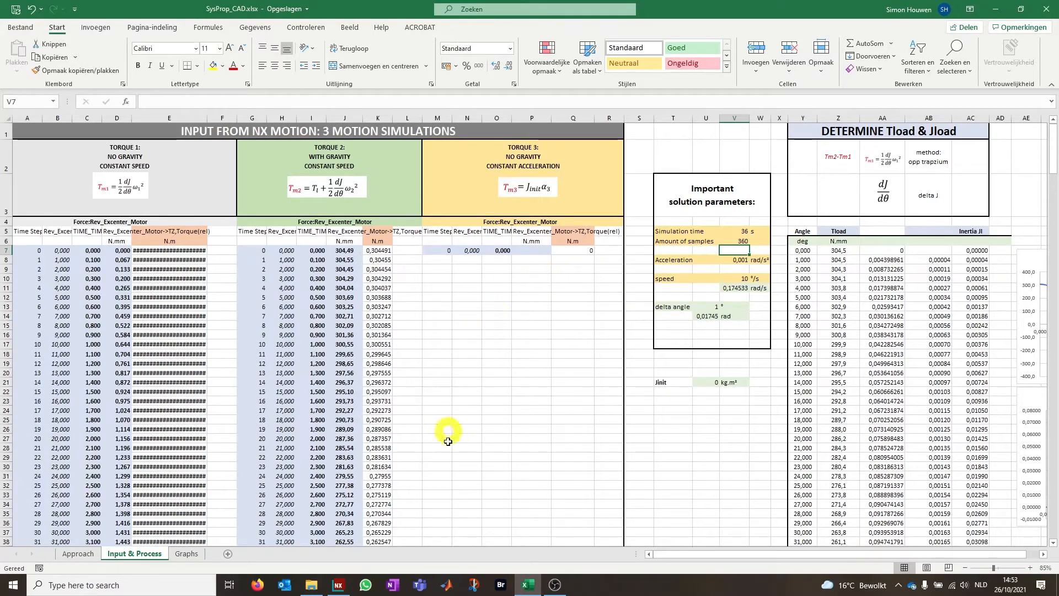
# Return to NX Motion, solve Sol3_NoGrav_ConAcc and close the solver information report
pyautogui.click(338, 584)
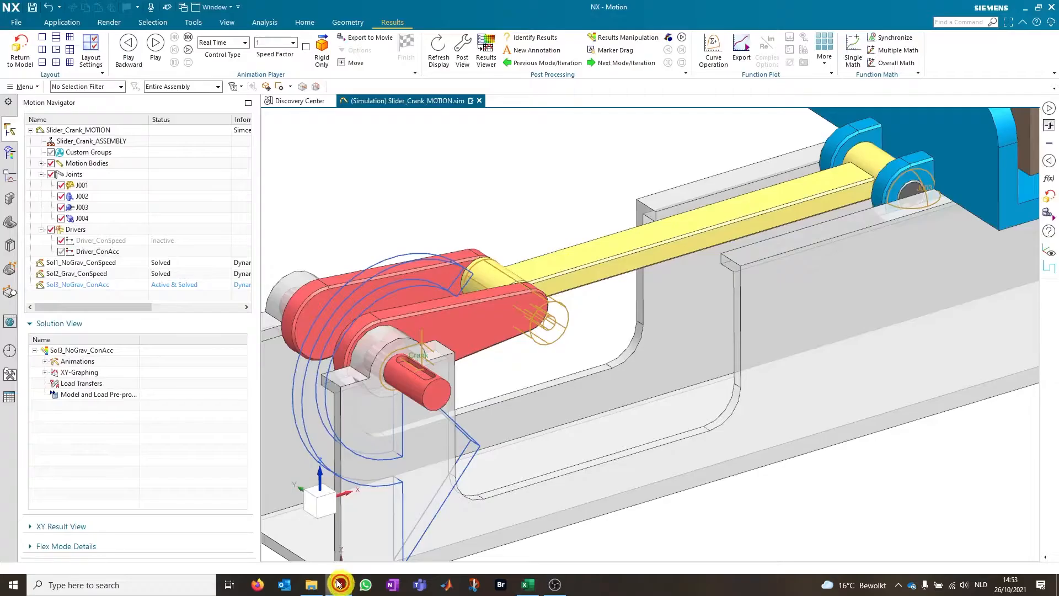
pyautogui.click(61, 284)
pyautogui.rightClick(61, 284)
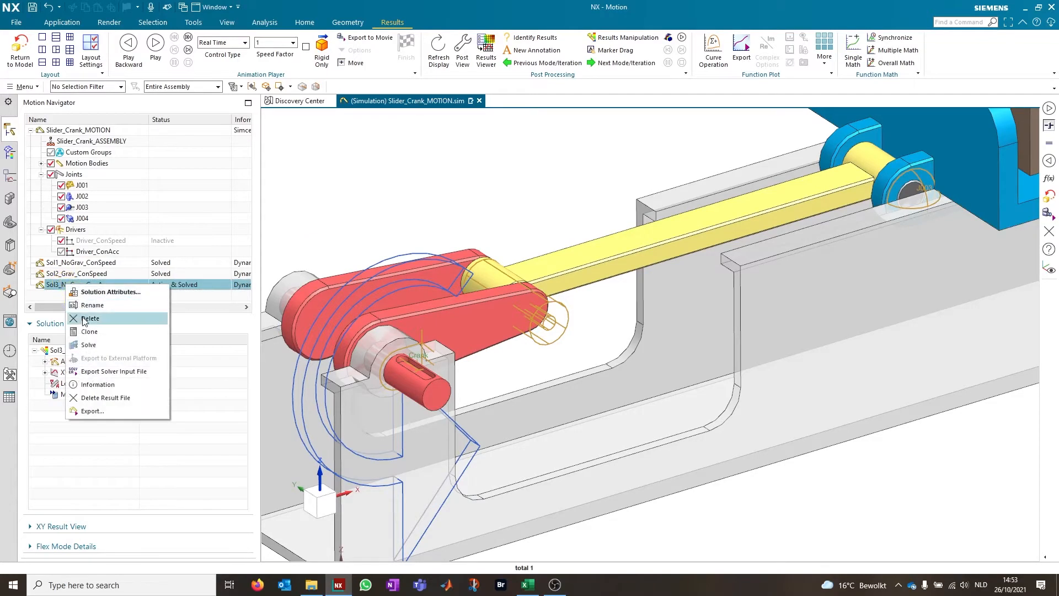
pyautogui.click(110, 334)
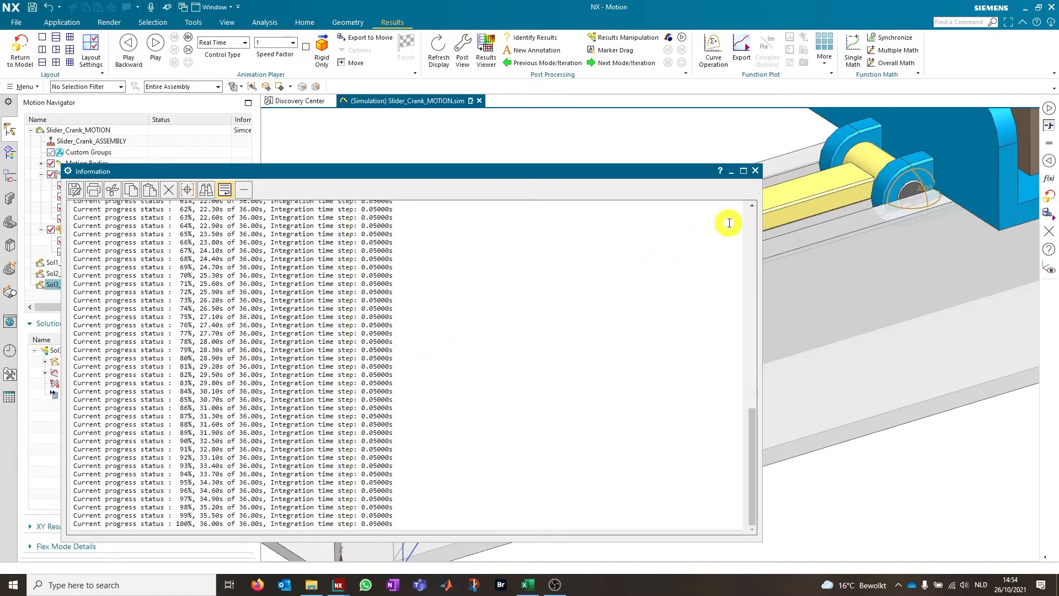
pyautogui.click(754, 171)
# Export the J001 relative TZ torque curve of Sol3_NoGrav_ConAcc to a spreadsheet and copy the first torque value from D3
pyautogui.moveTo(531, 585)
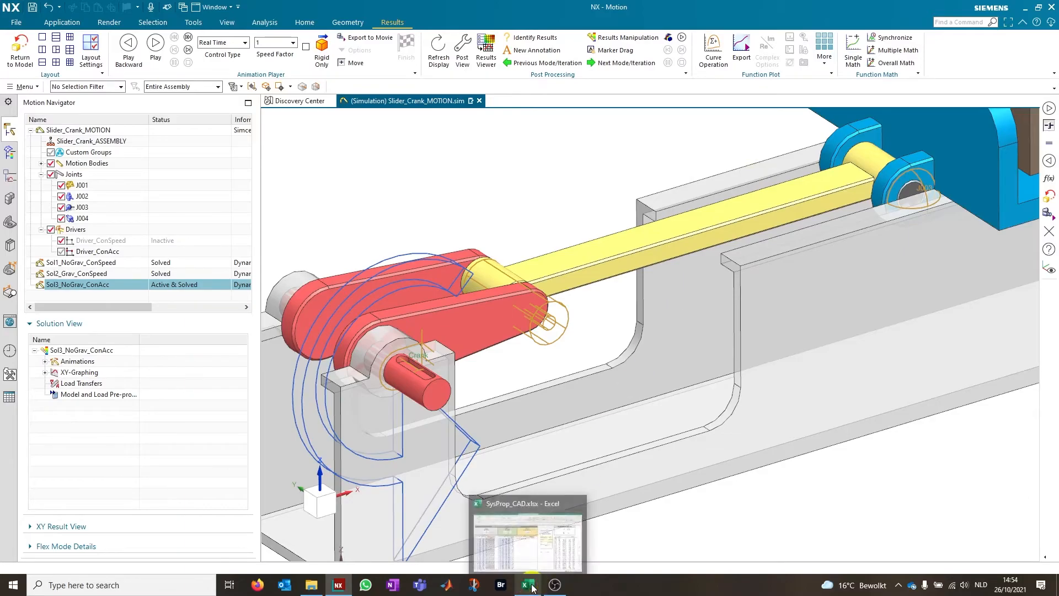
pyautogui.click(45, 372)
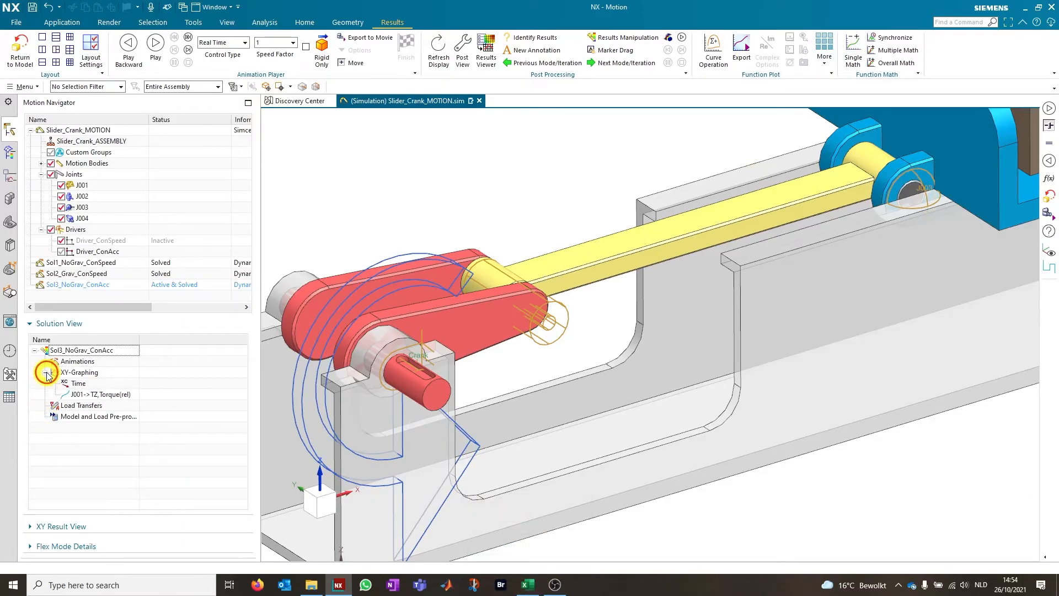
pyautogui.click(79, 394)
pyautogui.rightClick(80, 394)
pyautogui.click(130, 428)
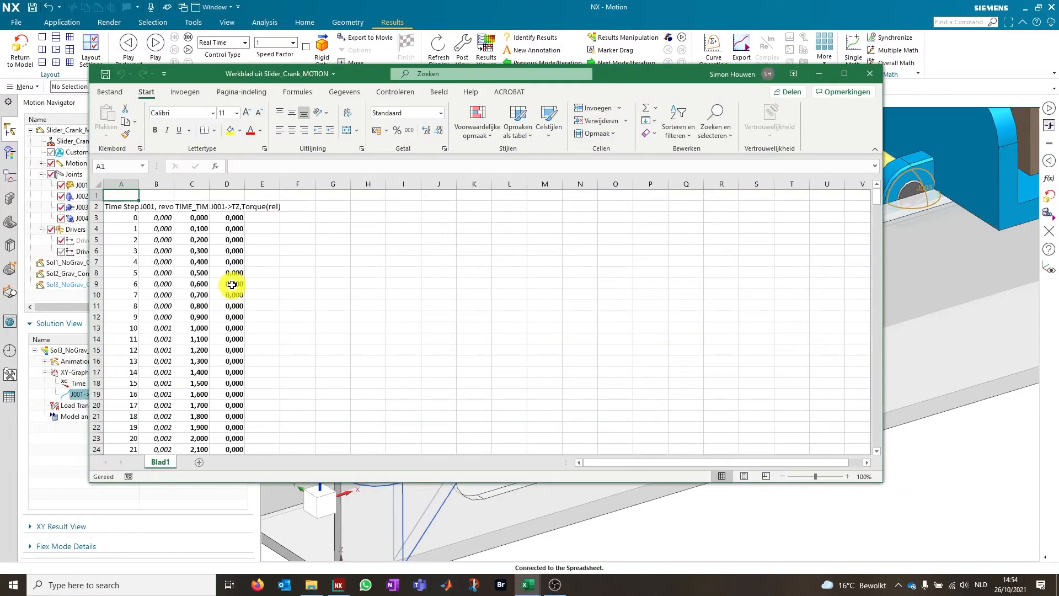
pyautogui.click(234, 218)
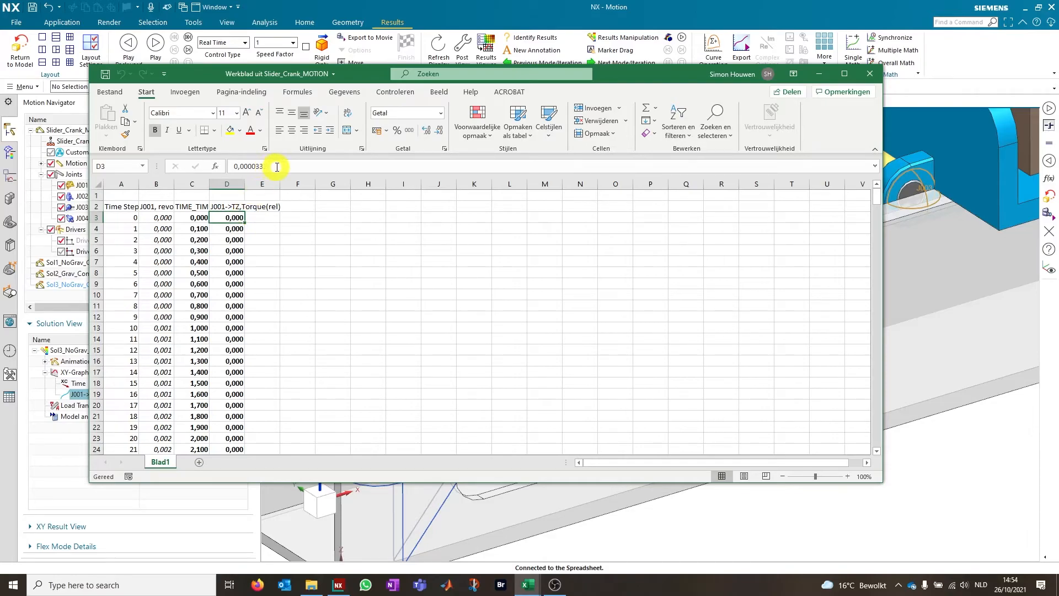
pyautogui.moveTo(284, 166); pyautogui.dragTo(209, 163)
pyautogui.hotkey('ctrl', 'c')
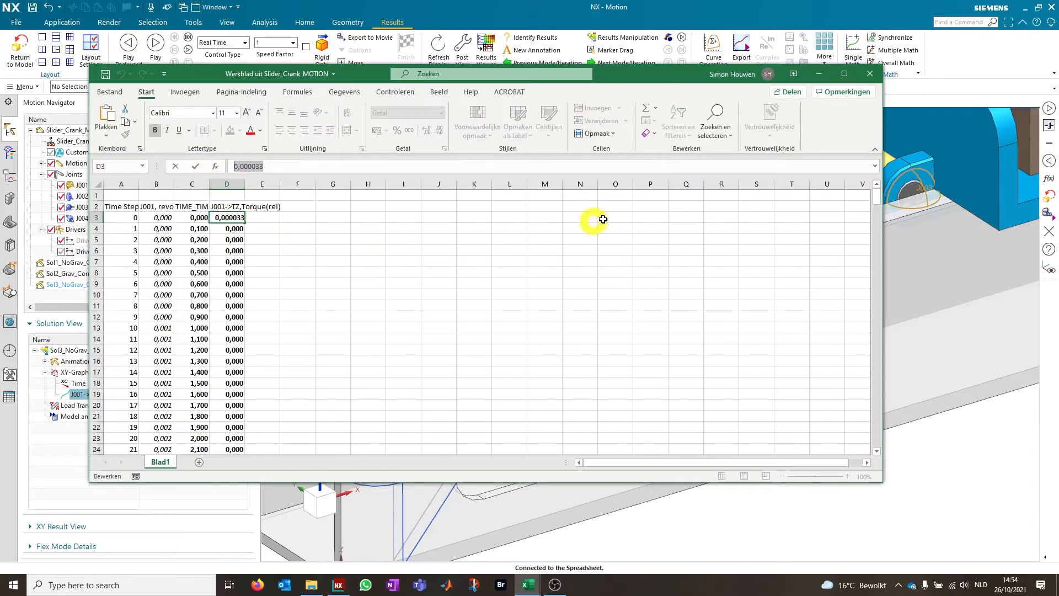
# Switch to SysProp_CAD.xlsx and paste the torque value 0,000033 into P7 of the Torque 3 block
pyautogui.moveTo(530, 579)
pyautogui.click(465, 537)
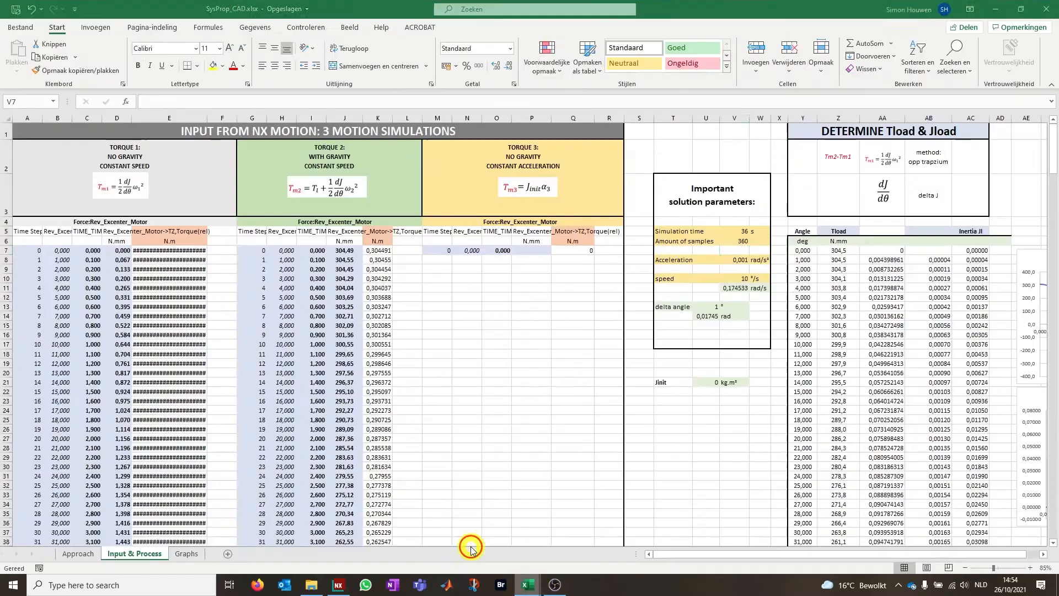
pyautogui.click(538, 250)
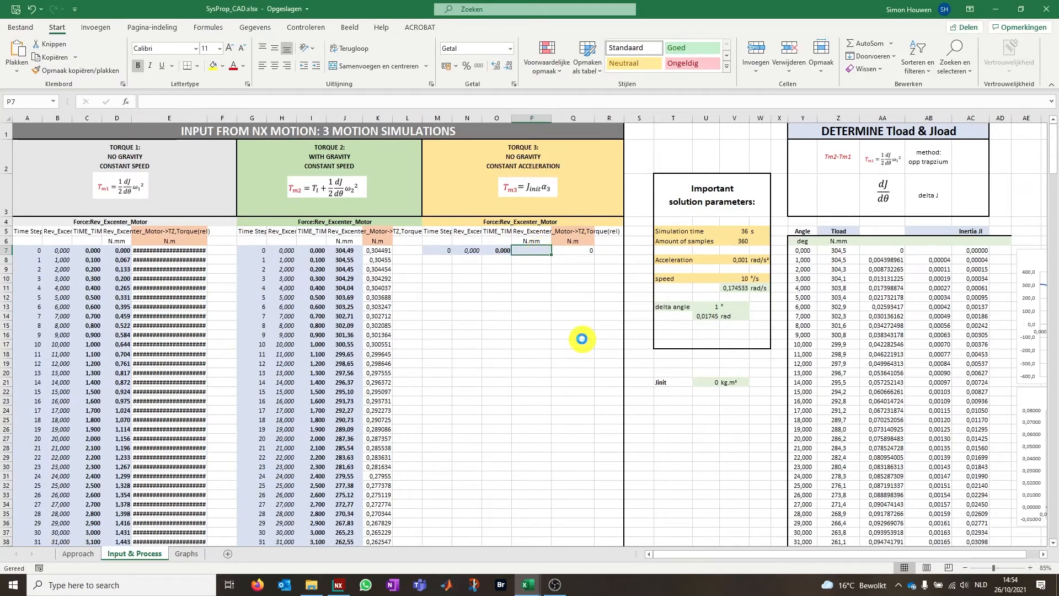
pyautogui.hotkey('ctrl', 'v')
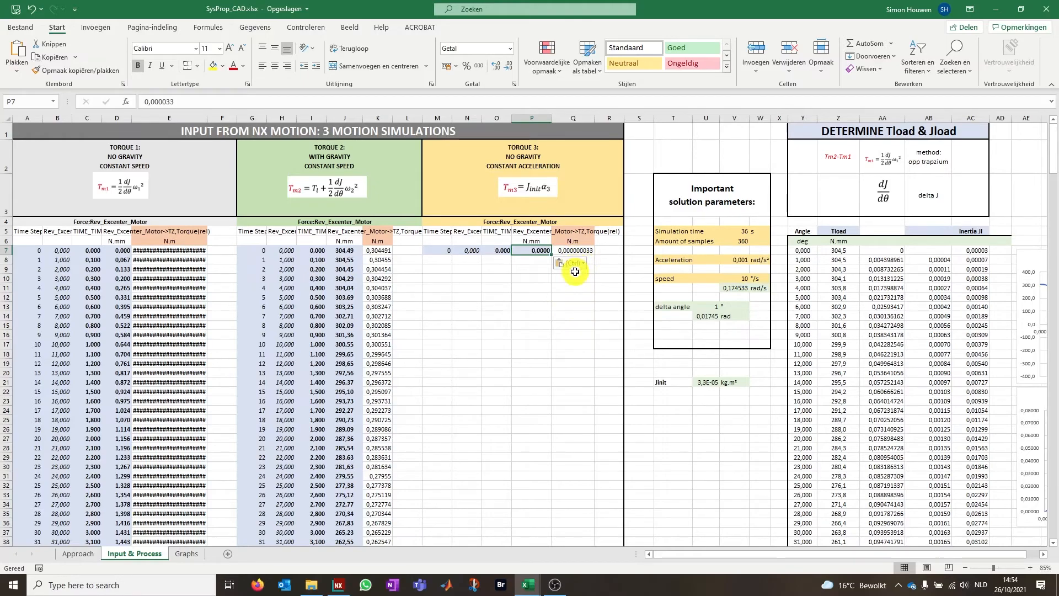
# Examine the Tload and Jload charts beside the results table, and open the Graphs sheet to view them there
pyautogui.moveTo(696, 553); pyautogui.dragTo(713, 555)
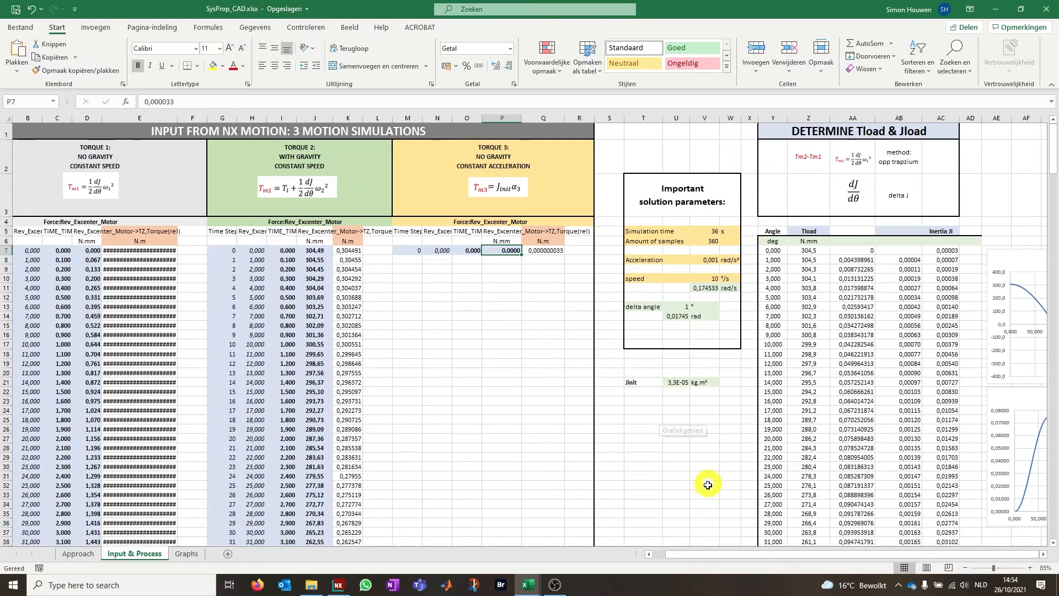
pyautogui.click(724, 467)
pyautogui.press('Right')
pyautogui.press('Right')
pyautogui.press('Right')
pyautogui.press('Right')
pyautogui.press('Right')
pyautogui.press('Right')
pyautogui.press('Right')
pyautogui.press('Right')
pyautogui.press('Right')
pyautogui.press('Right')
pyautogui.press('Right')
pyautogui.press('Right')
pyautogui.press('Right')
pyautogui.press('Right')
pyautogui.press('Right')
pyautogui.press('Right')
pyautogui.press('Right')
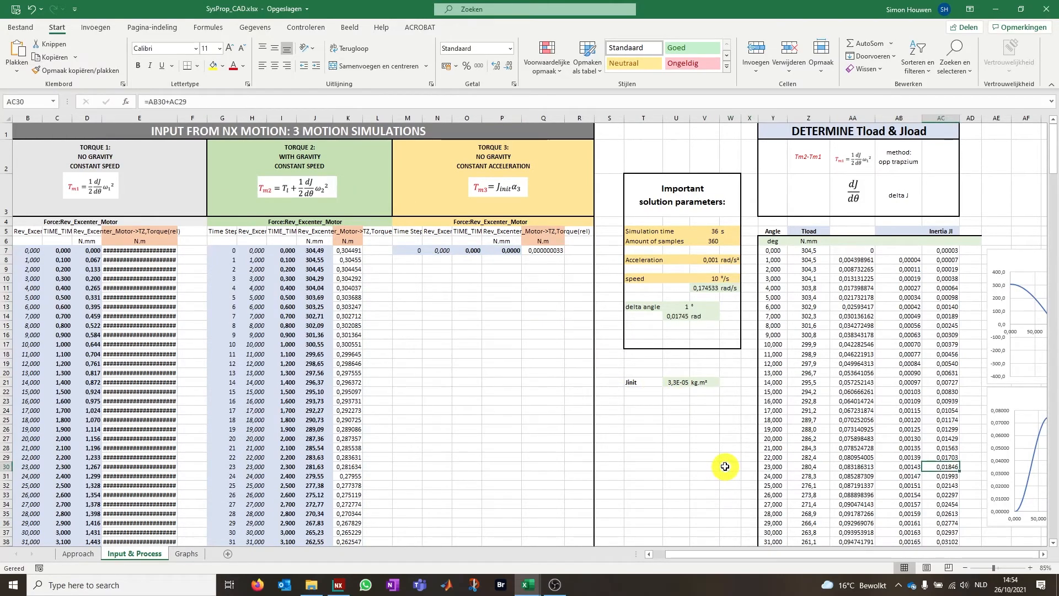
pyautogui.press('Right')
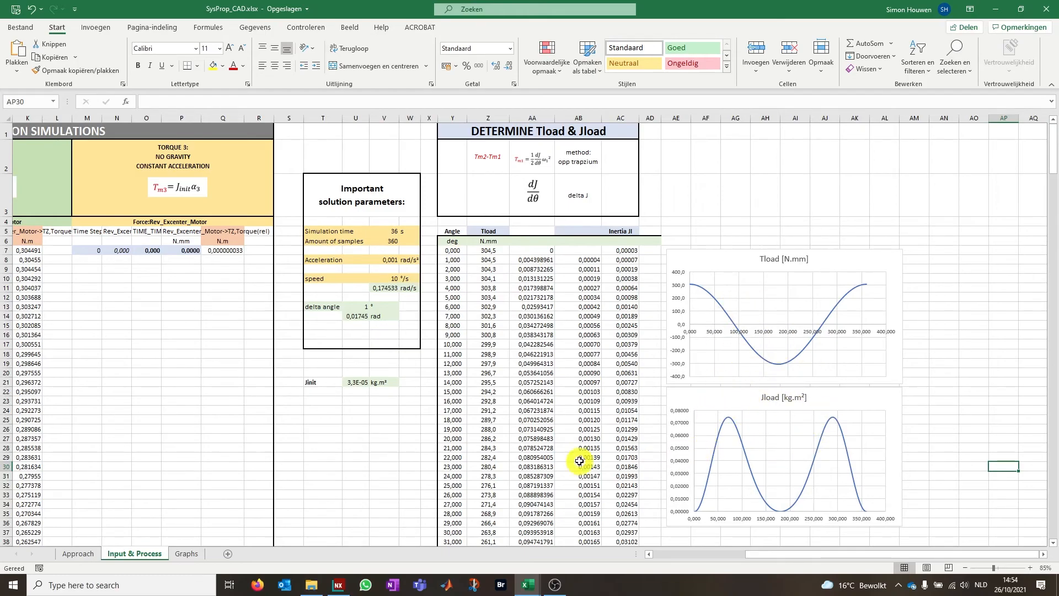
pyautogui.click(188, 554)
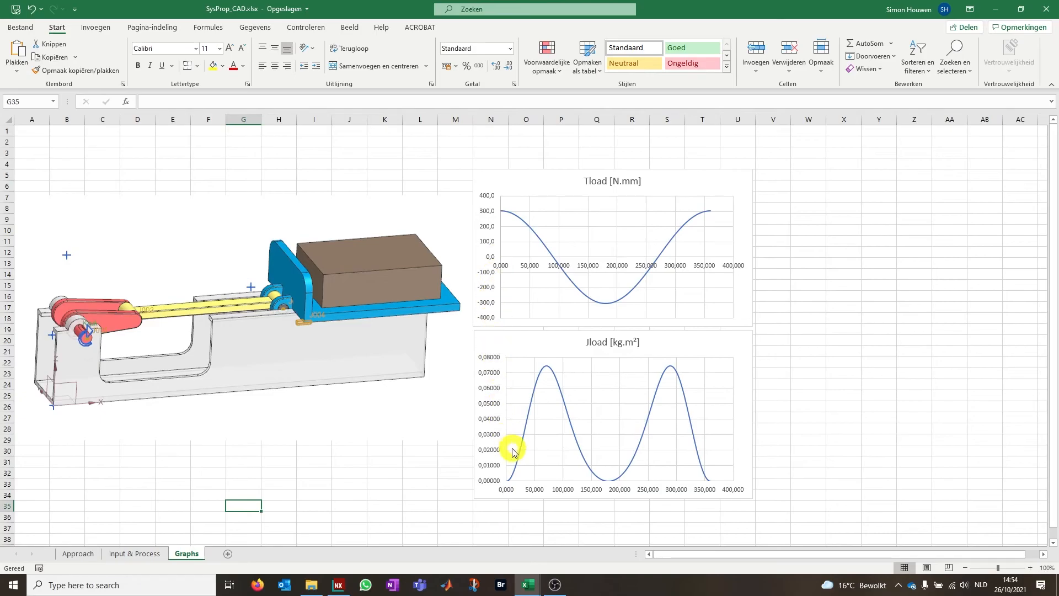